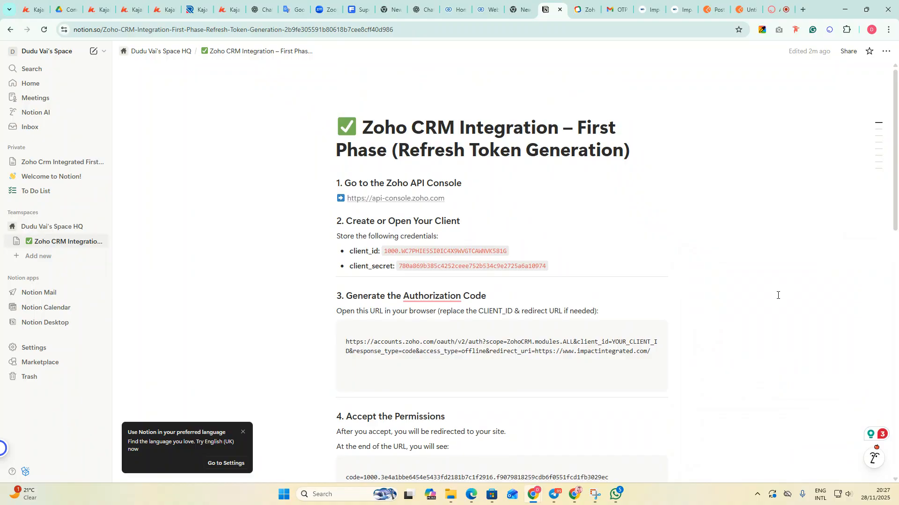
Review the steps of the Zoho CRM refresh token generation guide, from the API Console link to the token exchange request.
{"action": "scroll", "coordinate": [386, 268], "scroll_direction": "down", "scroll_amount": 3}
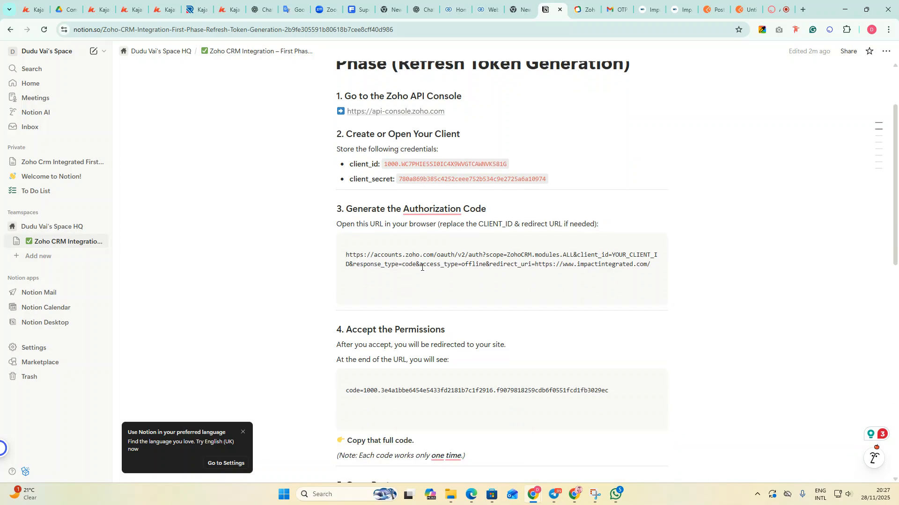
{"action": "scroll", "coordinate": [533, 328], "scroll_direction": "up", "scroll_amount": 3}
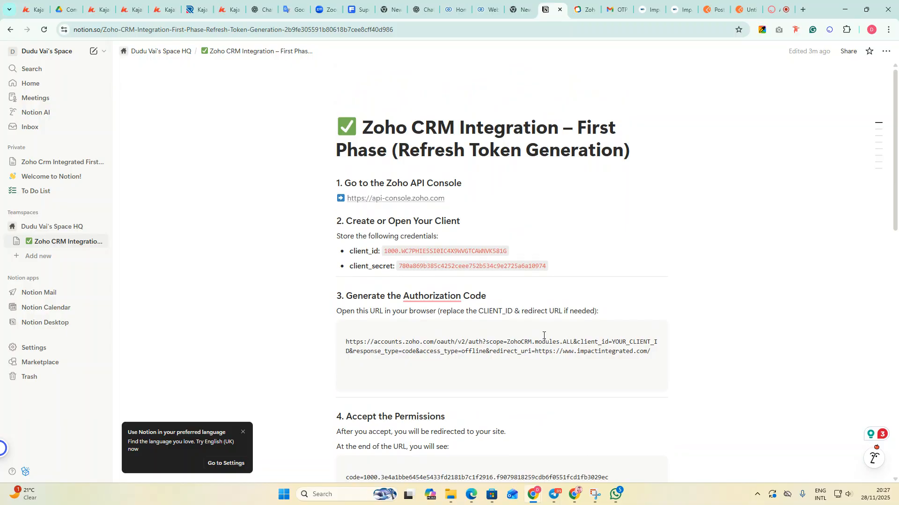
{"action": "scroll", "coordinate": [546, 339], "scroll_direction": "down", "scroll_amount": 7}
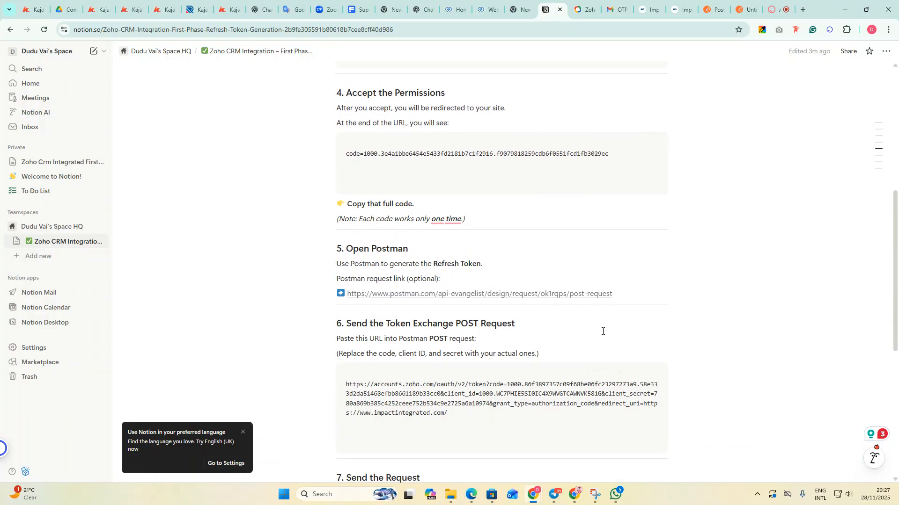
{"action": "scroll", "coordinate": [602, 331], "scroll_direction": "up", "scroll_amount": 6}
{"action": "scroll", "coordinate": [613, 319], "scroll_direction": "up", "scroll_amount": 1}
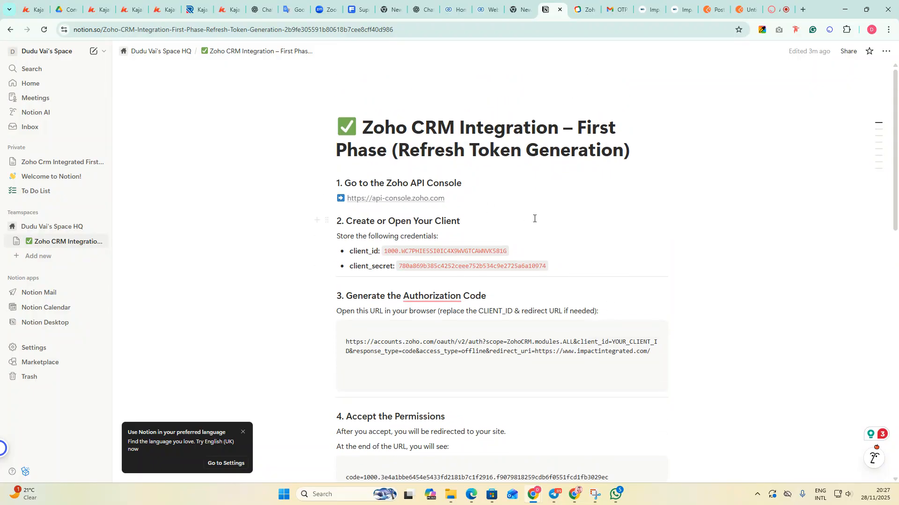
{"action": "scroll", "coordinate": [534, 218], "scroll_direction": "down", "scroll_amount": 4}
{"action": "scroll", "coordinate": [560, 220], "scroll_direction": "up", "scroll_amount": 4}
{"action": "left_click_drag", "start_coordinate": [351, 183], "coordinate": [454, 183]}
Open the guide's Zoho API Console link and request a one-time password for identity verification.
{"action": "left_click", "coordinate": [531, 200]}
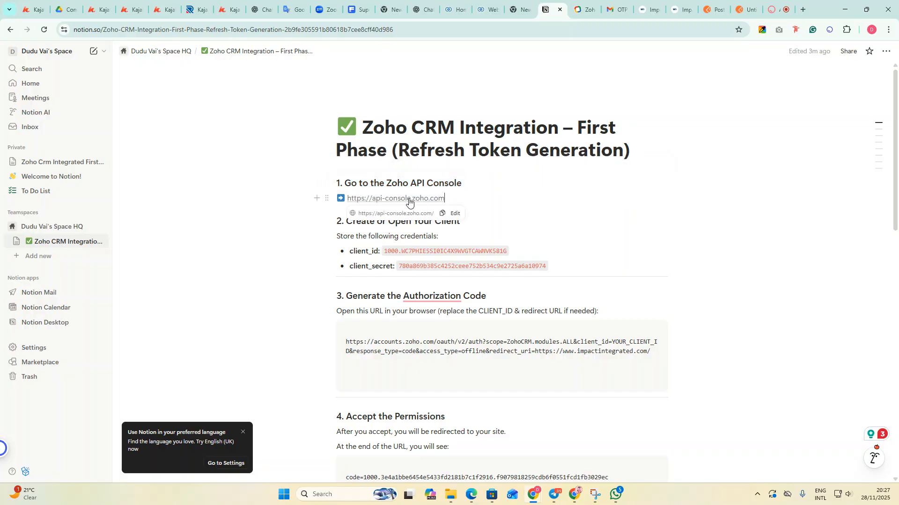
{"action": "left_click", "coordinate": [416, 200]}
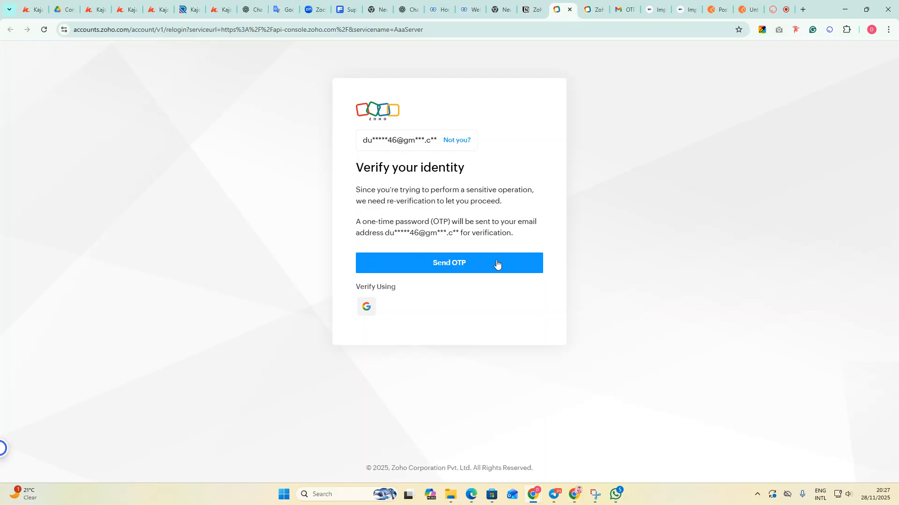
{"action": "left_click", "coordinate": [462, 271]}
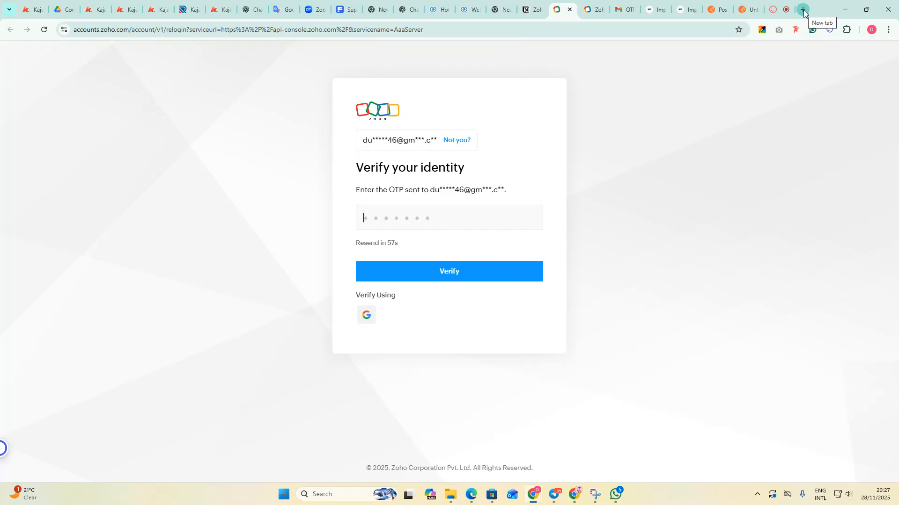
Switch to Gmail and copy the one-time password from the newest Zoho re-authentication email.
{"action": "left_click", "coordinate": [625, 9]}
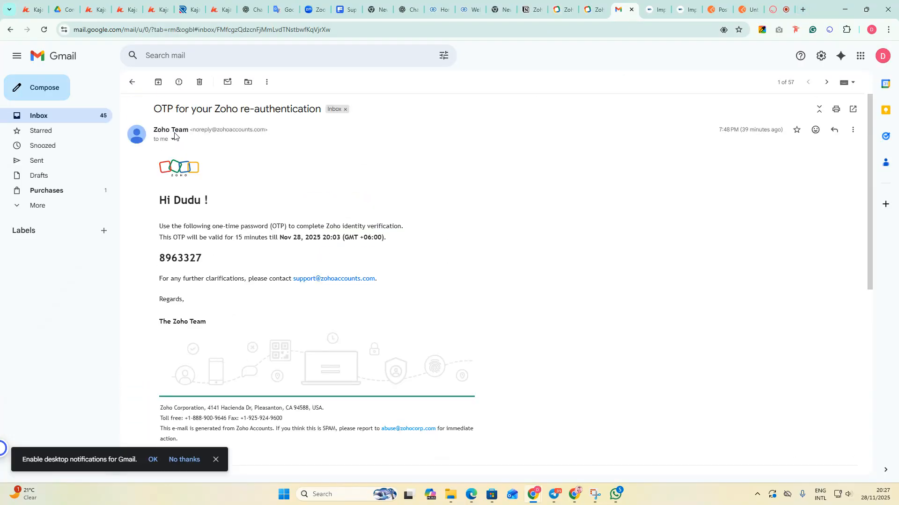
{"action": "left_click", "coordinate": [132, 82]}
{"action": "left_click", "coordinate": [304, 129]}
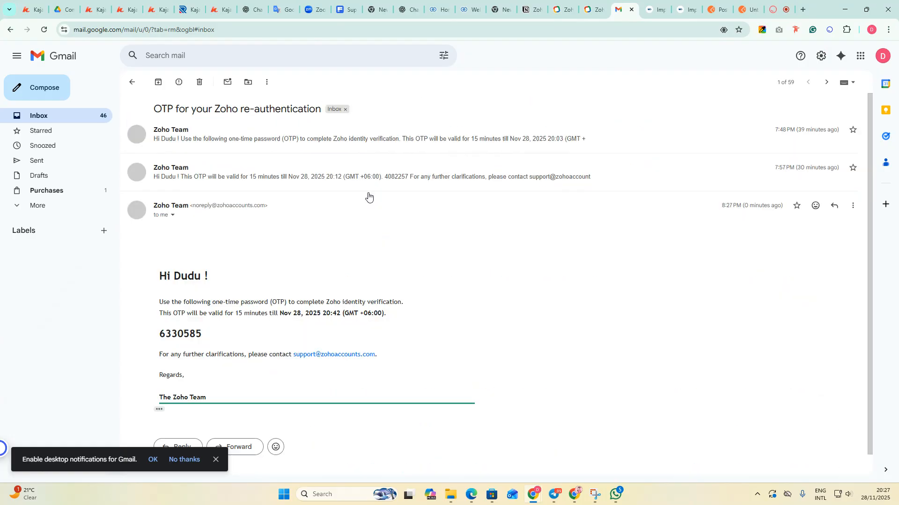
{"action": "left_click_drag", "start_coordinate": [205, 311], "coordinate": [157, 310]}
{"action": "key", "text": "ctrl+c"}
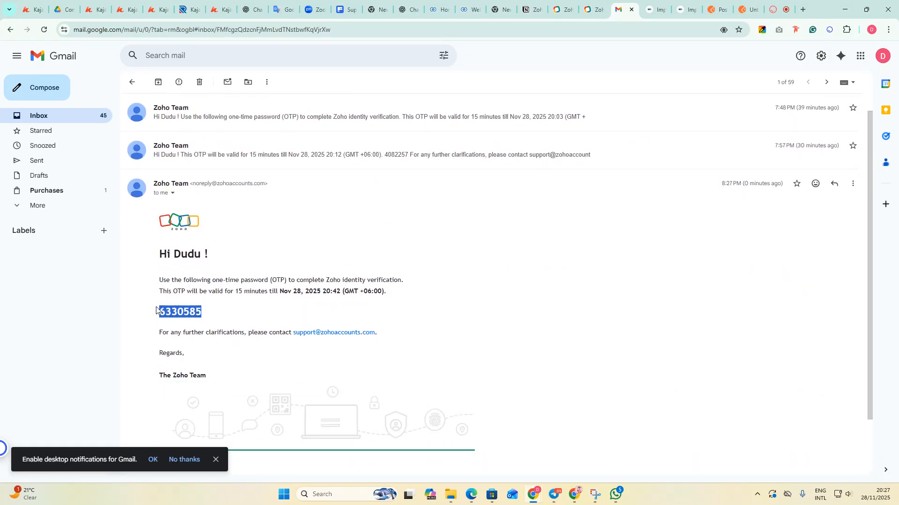
Return to the Zoho identity verification page, enter the copied one-time password and verify it.
{"action": "left_click", "coordinate": [592, 9]}
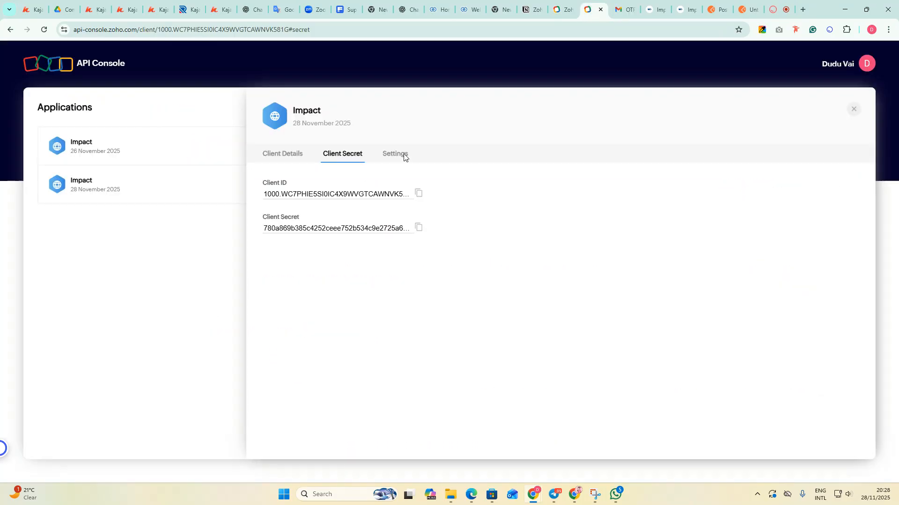
{"action": "left_click", "coordinate": [562, 9]}
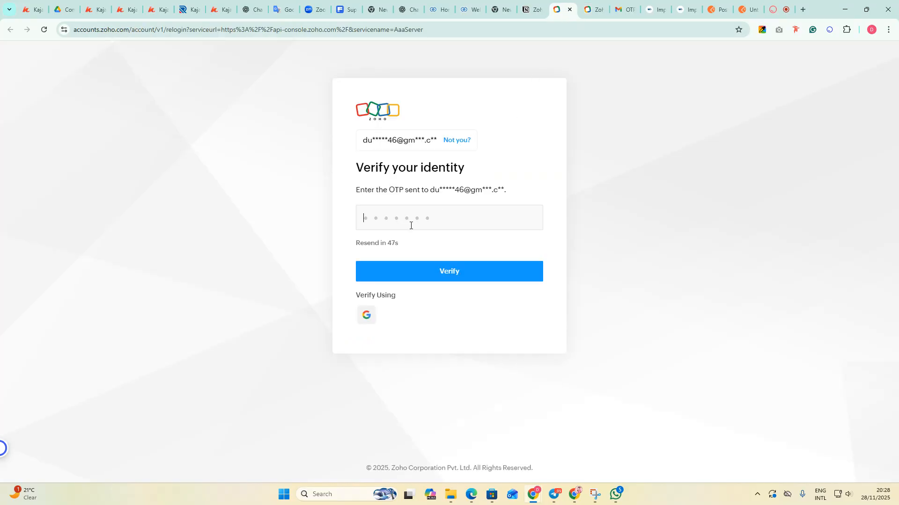
{"action": "key", "text": "ctrl+v"}
{"action": "left_click", "coordinate": [469, 270]}
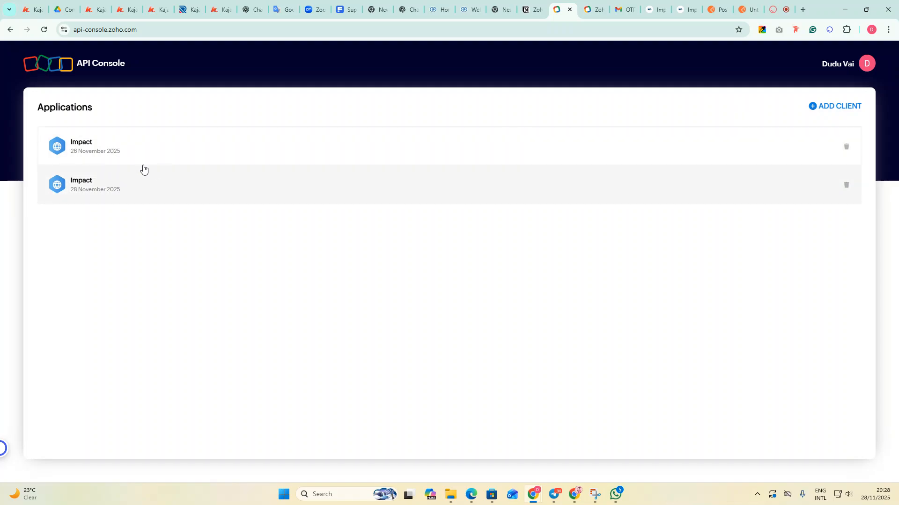
{"action": "left_click", "coordinate": [818, 113]}
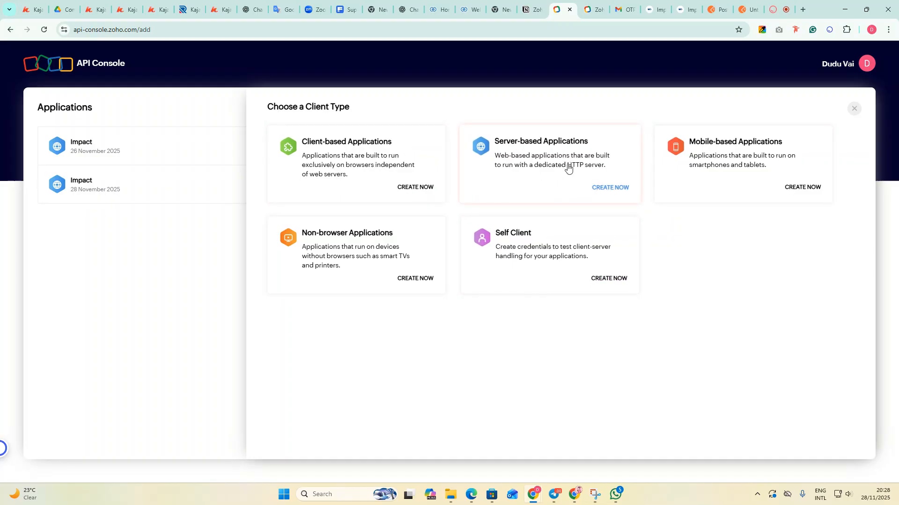
{"action": "left_click", "coordinate": [611, 188]}
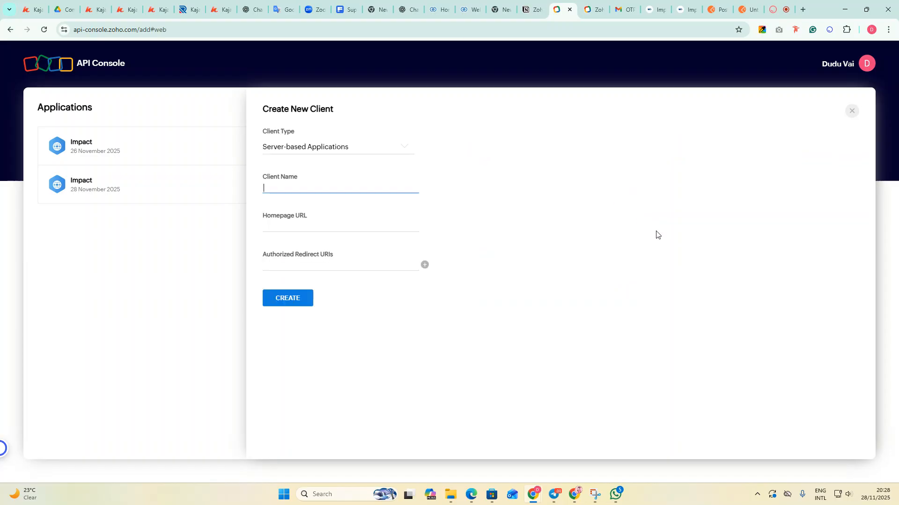
{"action": "left_click", "coordinate": [289, 190]}
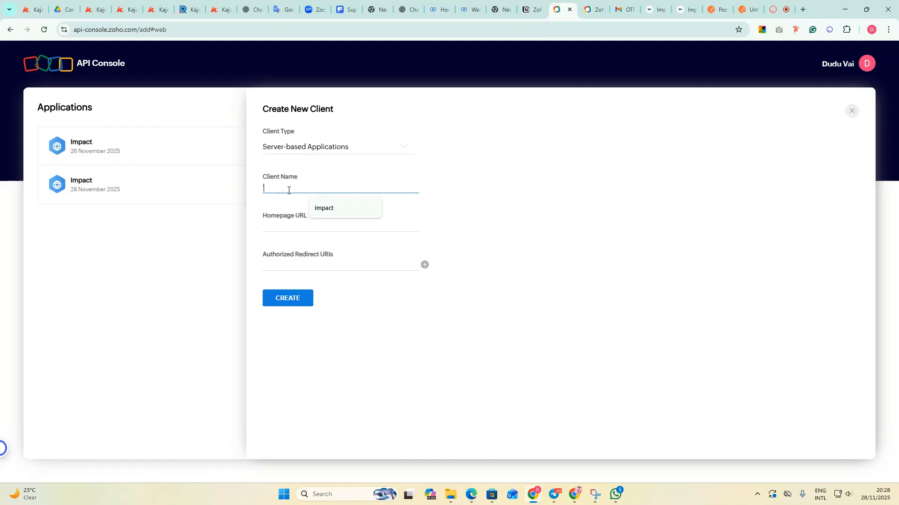
{"action": "left_click", "coordinate": [324, 208]}
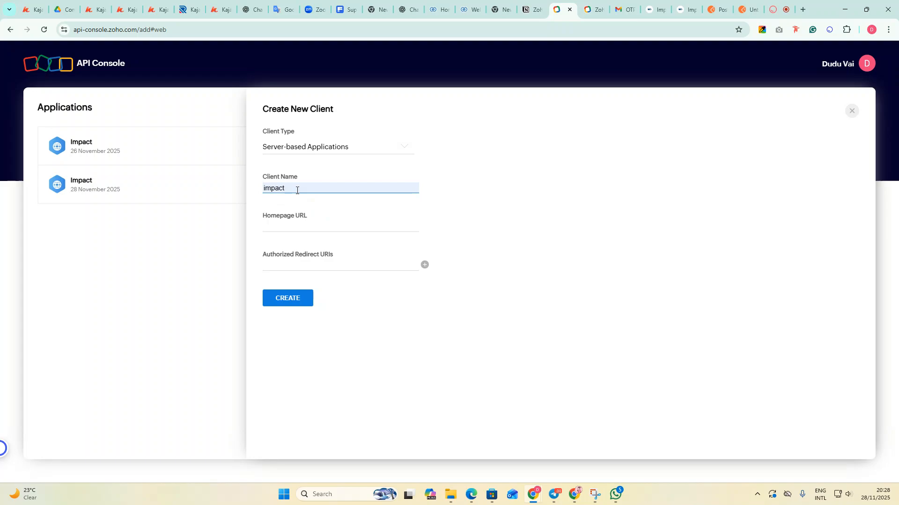
{"action": "left_click", "coordinate": [343, 224]}
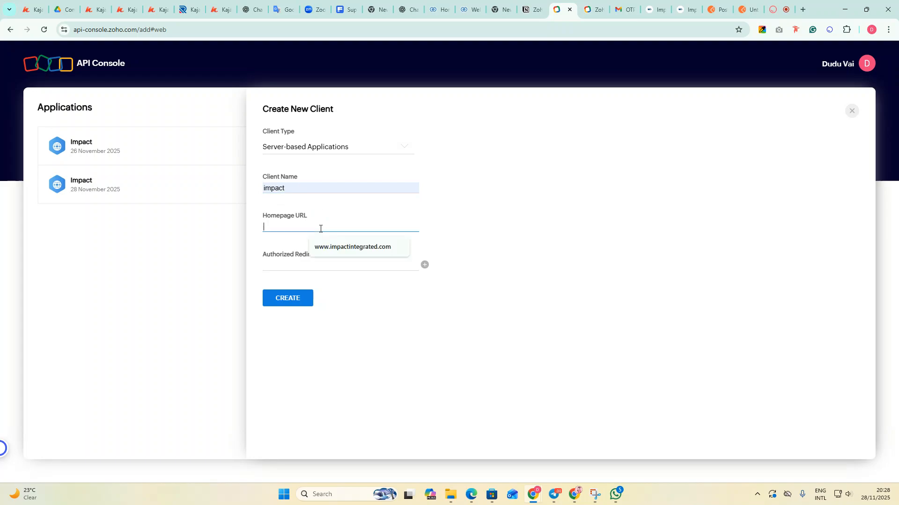
{"action": "left_click", "coordinate": [352, 247]}
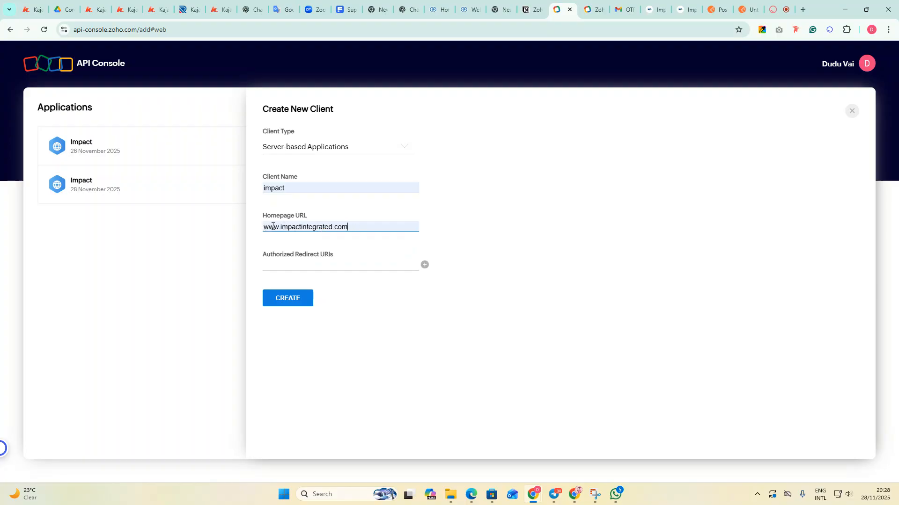
{"action": "left_click", "coordinate": [281, 269]}
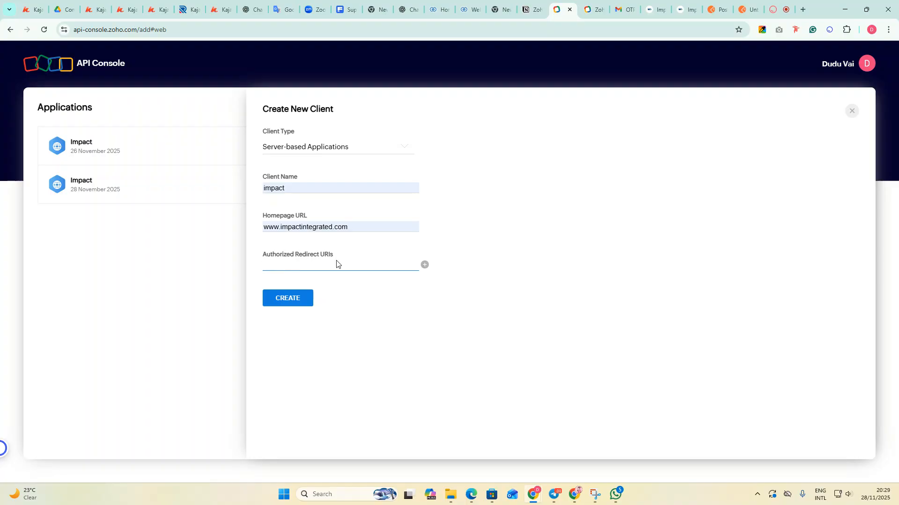
{"action": "left_click", "coordinate": [656, 14]}
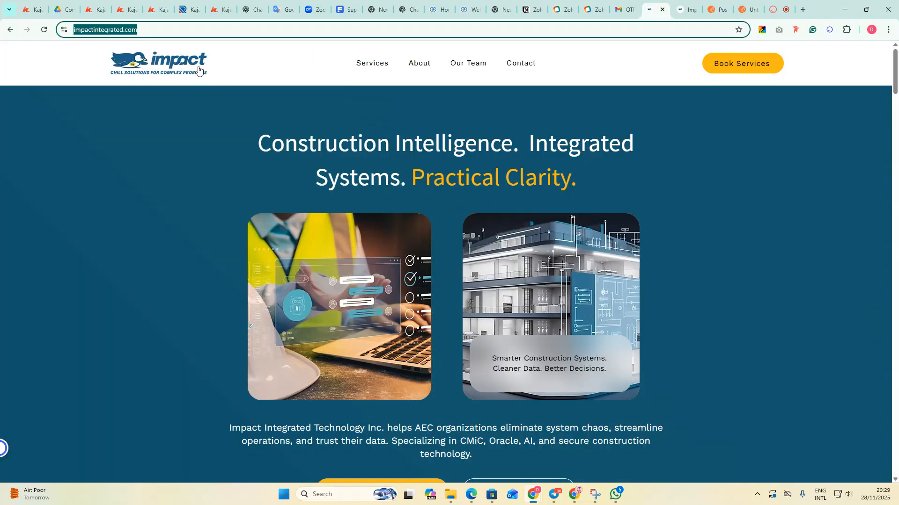
{"action": "left_click", "coordinate": [74, 31]}
{"action": "key", "text": "ctrl+c"}
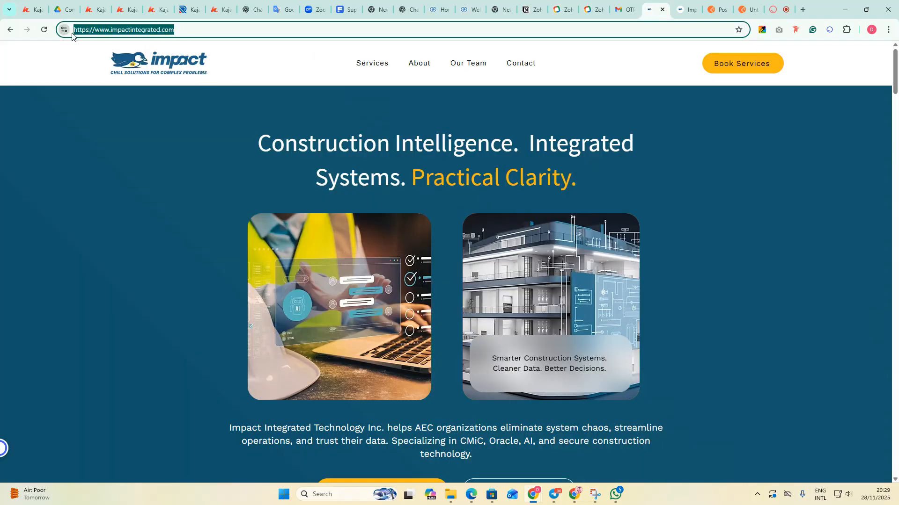
{"action": "left_click", "coordinate": [561, 11]}
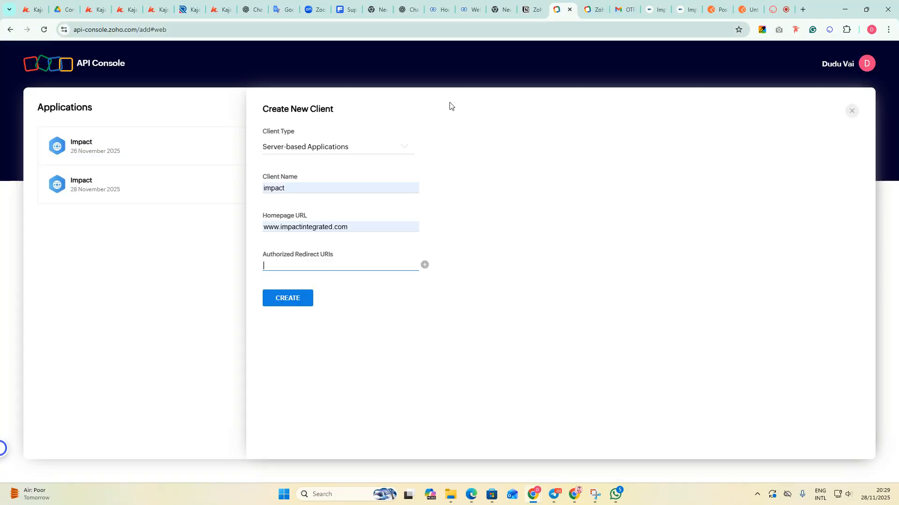
{"action": "left_click", "coordinate": [594, 11]}
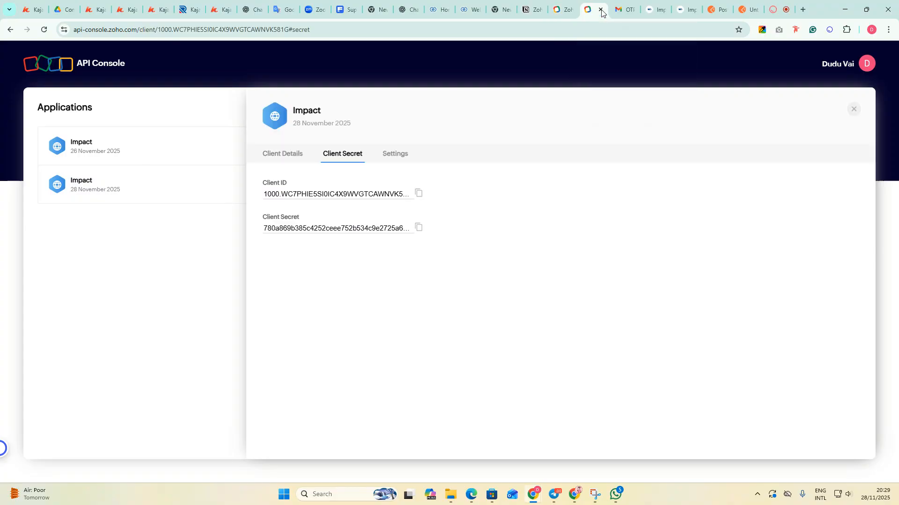
{"action": "left_click", "coordinate": [601, 10]}
{"action": "left_click", "coordinate": [560, 11]}
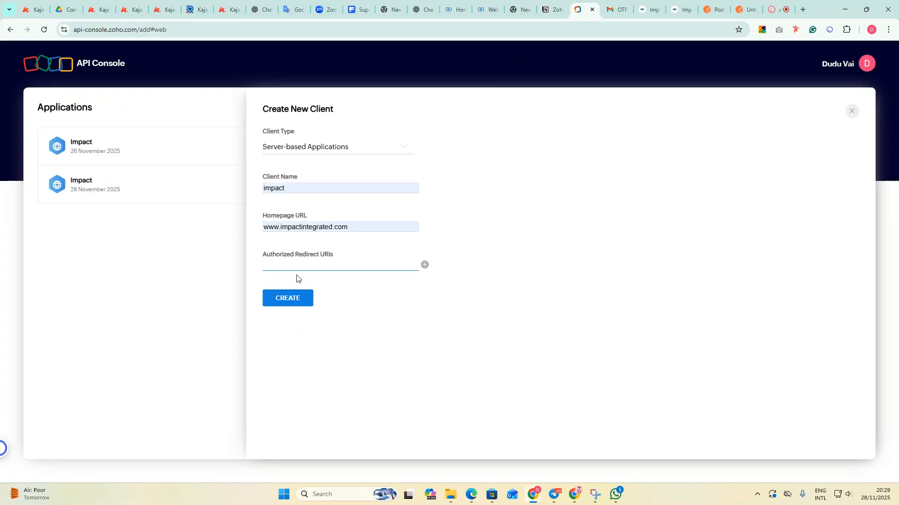
{"action": "key", "text": "ctrl+v"}
{"action": "left_click", "coordinate": [292, 300]}
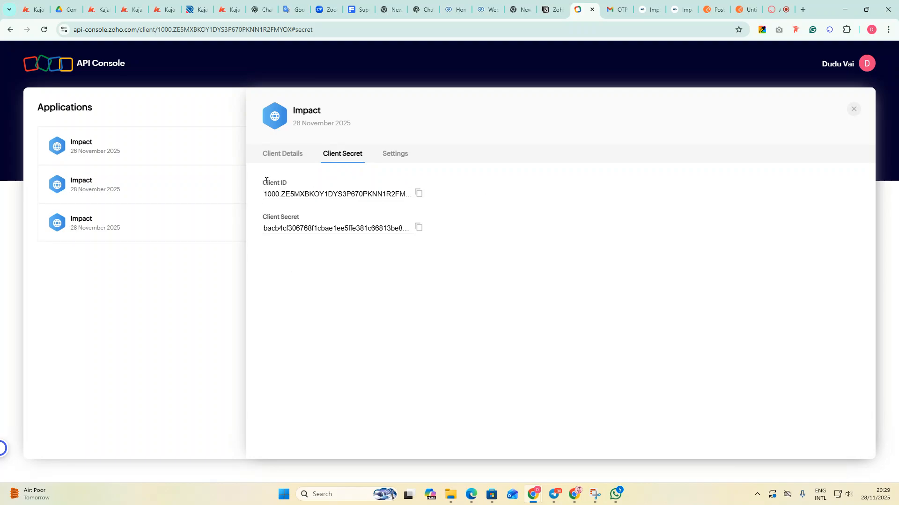
Open Notepad and place its window below the new client's ID and secret.
{"action": "left_click_drag", "start_coordinate": [265, 182], "coordinate": [311, 182]}
{"action": "left_click_drag", "start_coordinate": [263, 218], "coordinate": [311, 215]}
{"action": "left_click", "coordinate": [340, 497]}
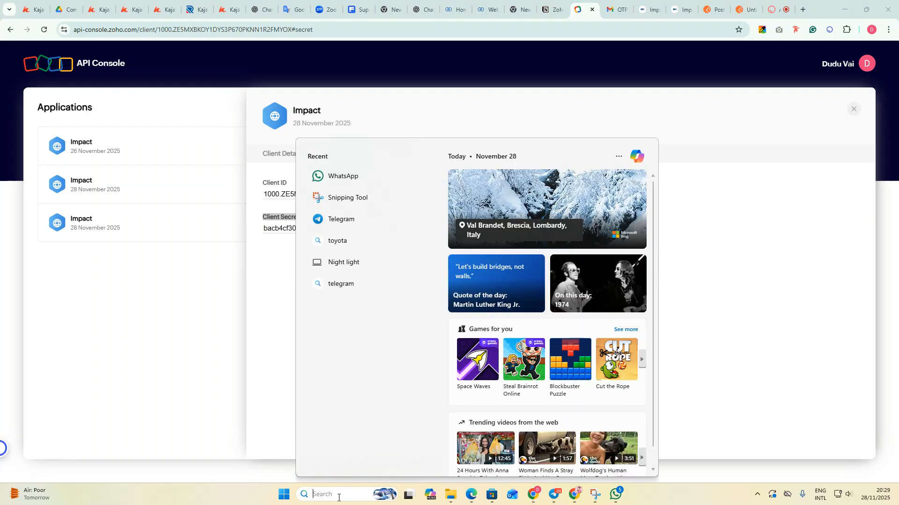
{"action": "type", "text": "test"}
{"action": "key", "text": "BackSpace"}
{"action": "key", "text": "BackSpace"}
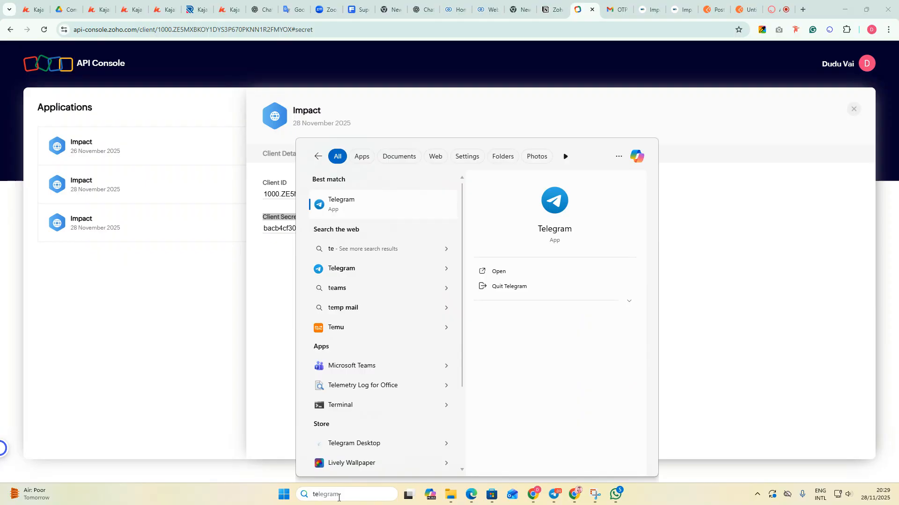
{"action": "type", "text": "xt"}
{"action": "left_click", "coordinate": [341, 236]}
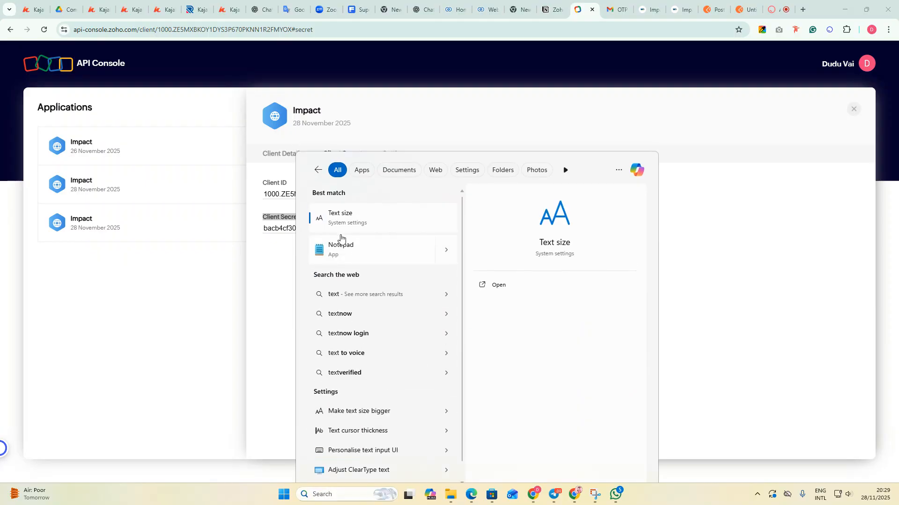
{"action": "left_click_drag", "start_coordinate": [439, 73], "coordinate": [551, 262]}
Write the labels "client id :", "client scret :", "code :" and "Json :" on separate lines in the note.
{"action": "type", "text": "cl"}
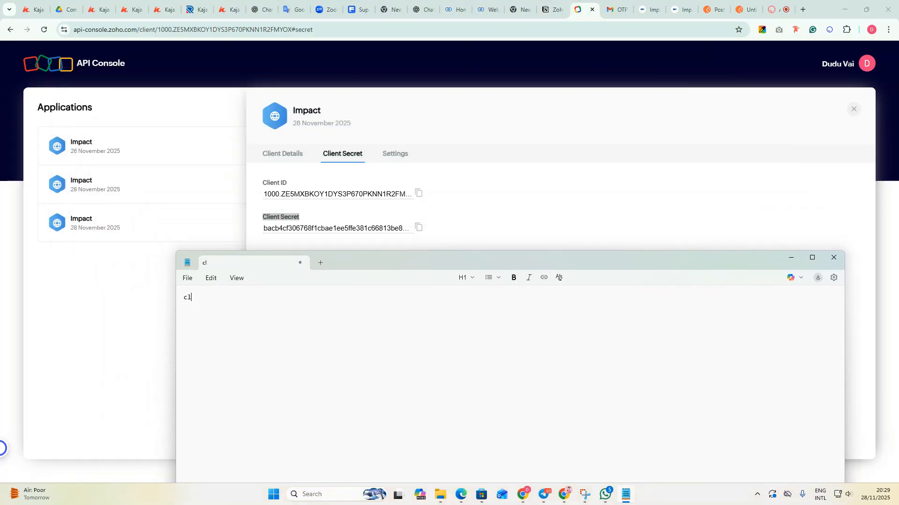
{"action": "type", "text": "ient id :  client scret :  JSo"}
{"action": "key", "text": "BackSpace"}
{"action": "key", "text": "BackSpace"}
{"action": "key", "text": "BackSpace"}
{"action": "type", "text": "code :"}
{"action": "key", "text": "BackSpace"}
{"action": "type", "text": "Json"}
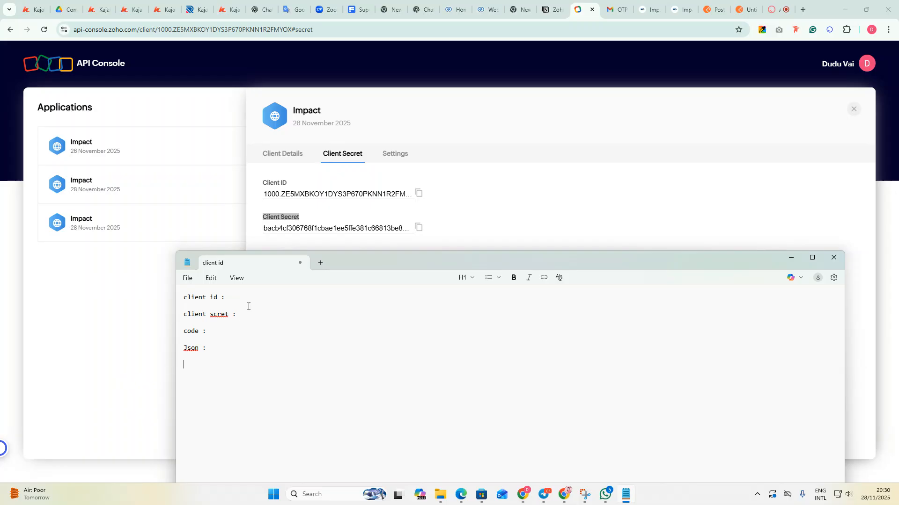
Copy the new client's ID and client secret from the API Console into their matching lines in the Notepad note.
{"action": "left_click", "coordinate": [419, 194]}
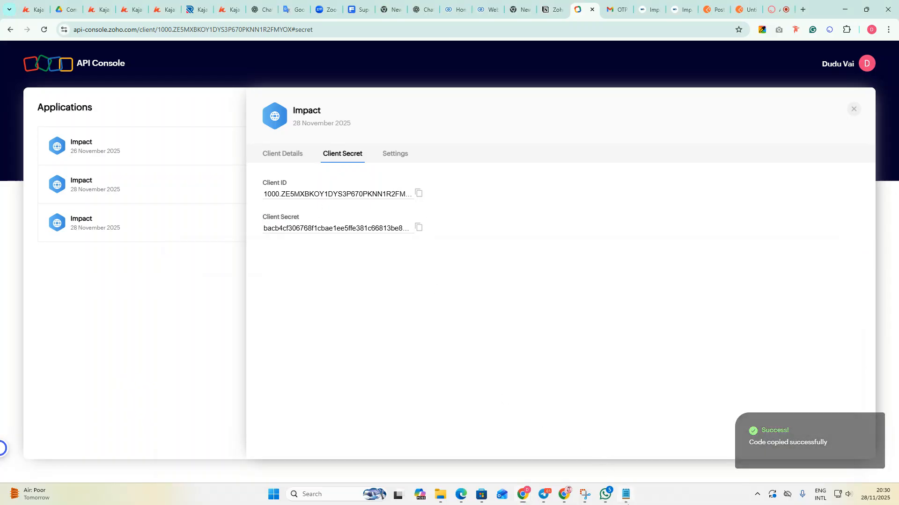
{"action": "left_click", "coordinate": [625, 494]}
{"action": "key", "text": "ctrl+v"}
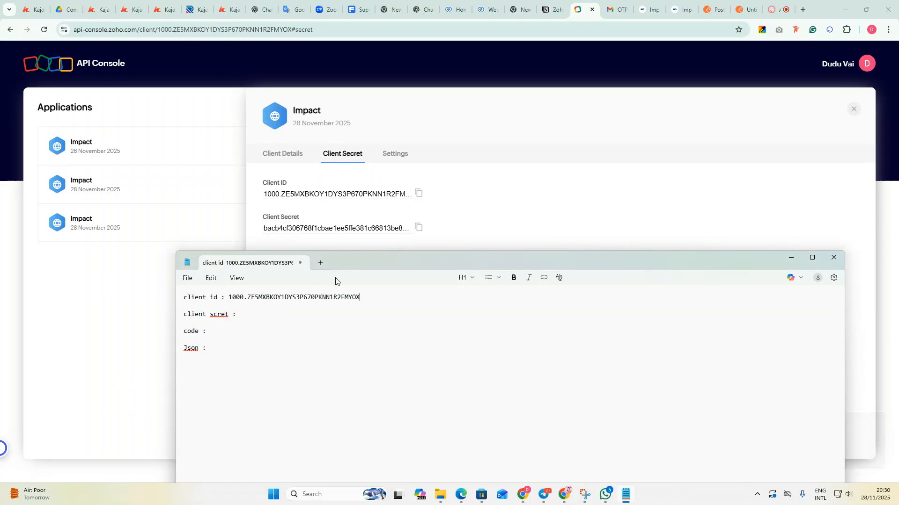
{"action": "left_click", "coordinate": [419, 228]}
{"action": "left_click", "coordinate": [626, 496]}
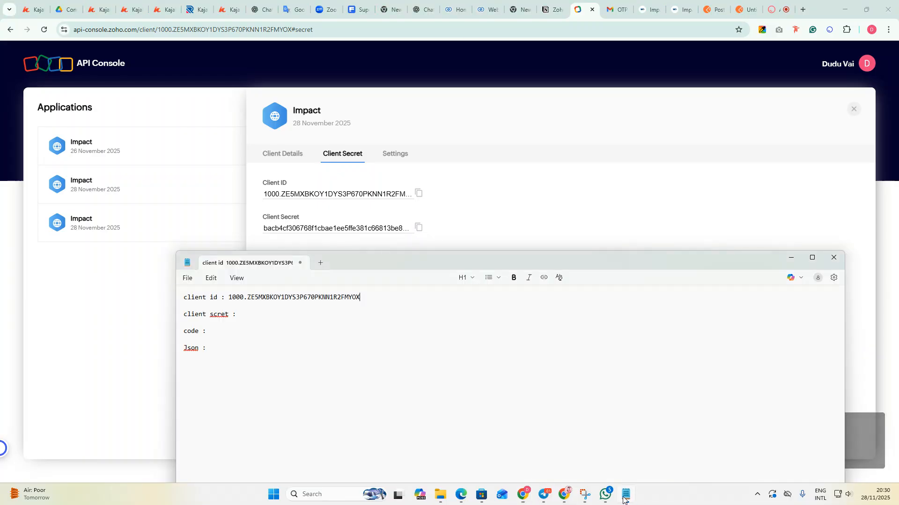
{"action": "left_click", "coordinate": [273, 314]}
{"action": "key", "text": "ctrl+v"}
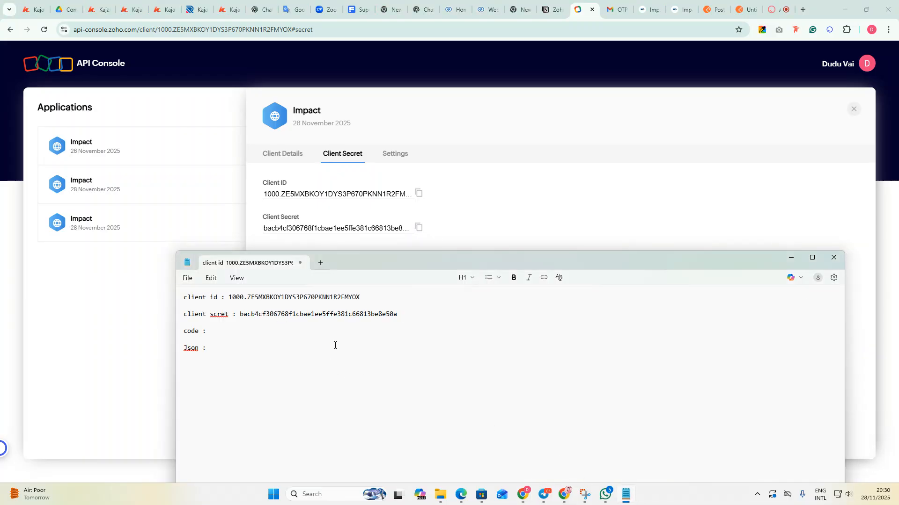
{"action": "left_click_drag", "start_coordinate": [212, 333], "coordinate": [171, 332]}
{"action": "left_click", "coordinate": [217, 332]}
{"action": "left_click_drag", "start_coordinate": [213, 332], "coordinate": [186, 333]}
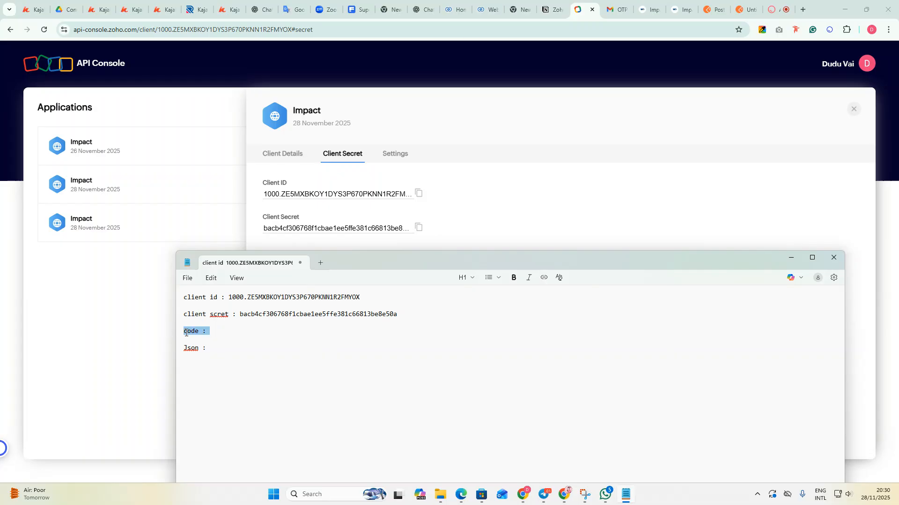
Put the note away and review the Notion guide's section on generating the authorization code.
{"action": "left_click", "coordinate": [790, 258]}
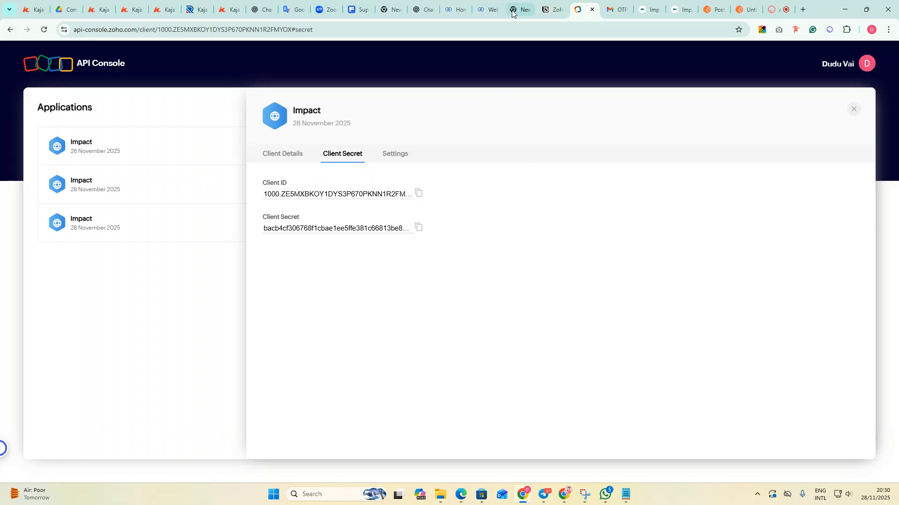
{"action": "left_click", "coordinate": [554, 12]}
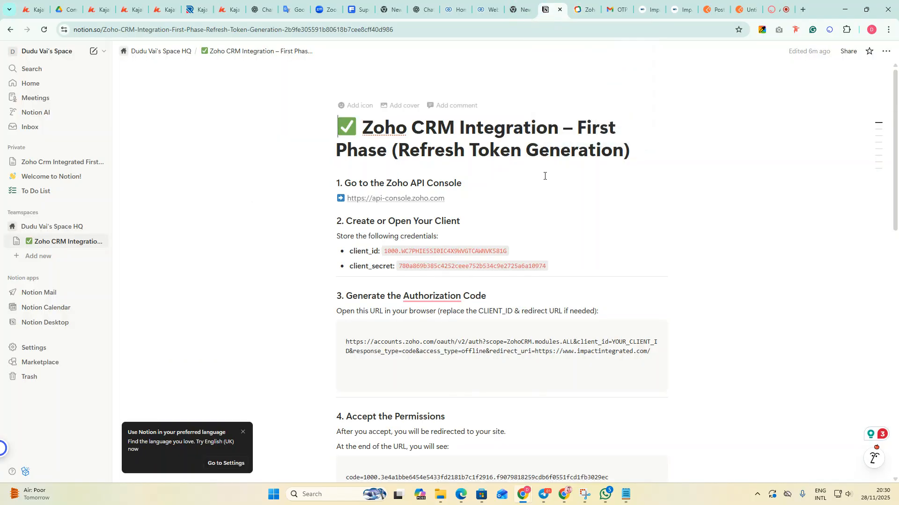
{"action": "scroll", "coordinate": [628, 251], "scroll_direction": "down", "scroll_amount": 2}
{"action": "scroll", "coordinate": [630, 252], "scroll_direction": "up", "scroll_amount": 2}
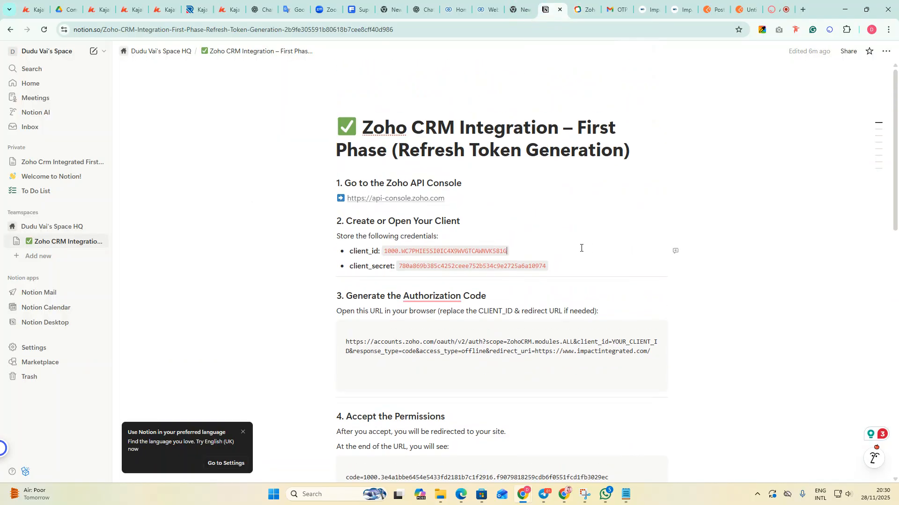
{"action": "scroll", "coordinate": [581, 248], "scroll_direction": "down", "scroll_amount": 1}
{"action": "scroll", "coordinate": [515, 244], "scroll_direction": "down", "scroll_amount": 1}
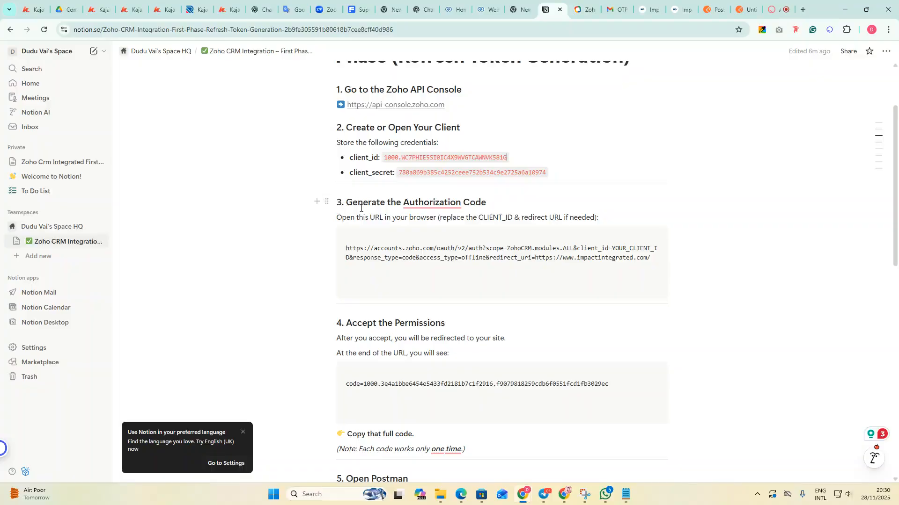
{"action": "scroll", "coordinate": [337, 155], "scroll_direction": "up", "scroll_amount": 1}
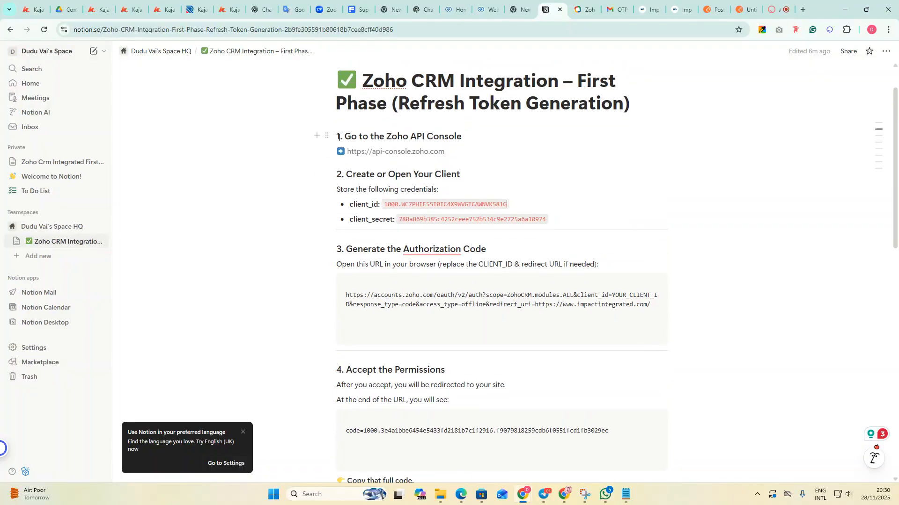
{"action": "scroll", "coordinate": [531, 194], "scroll_direction": "down", "scroll_amount": 1}
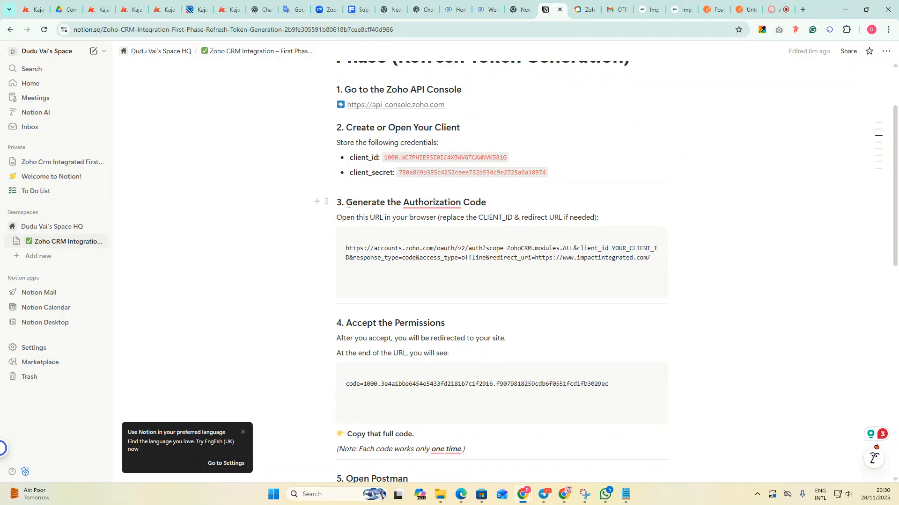
{"action": "mouse_move", "coordinate": [409, 201]}
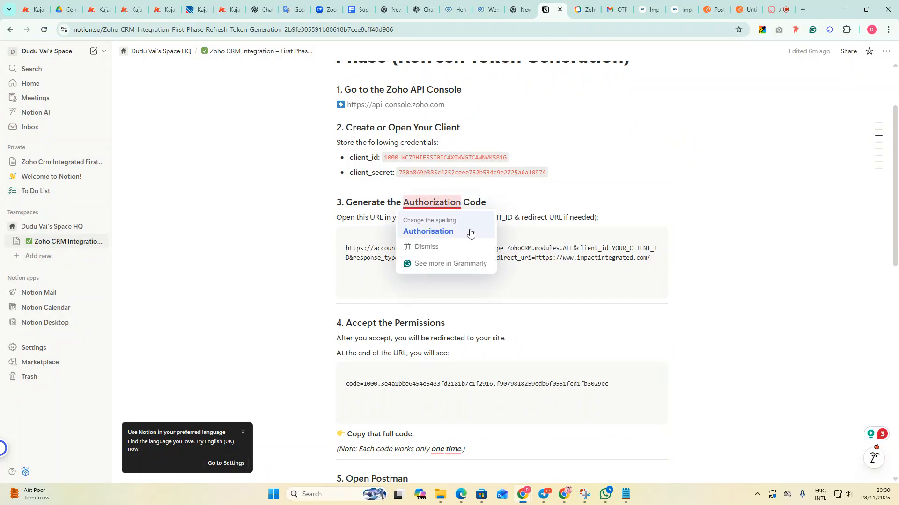
{"action": "scroll", "coordinate": [490, 234], "scroll_direction": "down", "scroll_amount": 1}
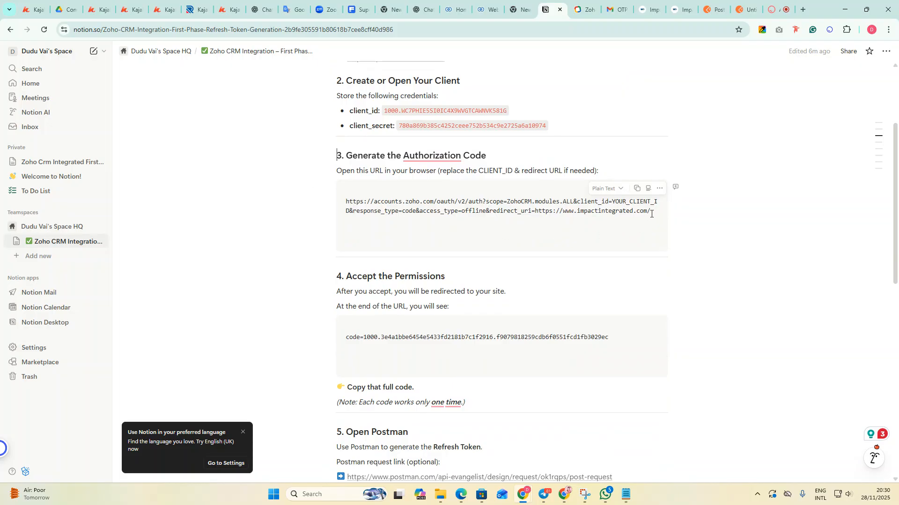
Copy the authorization URL template from the guide's section 3 and paste it as the address of a new browser page.
{"action": "left_click_drag", "start_coordinate": [654, 212], "coordinate": [335, 201]}
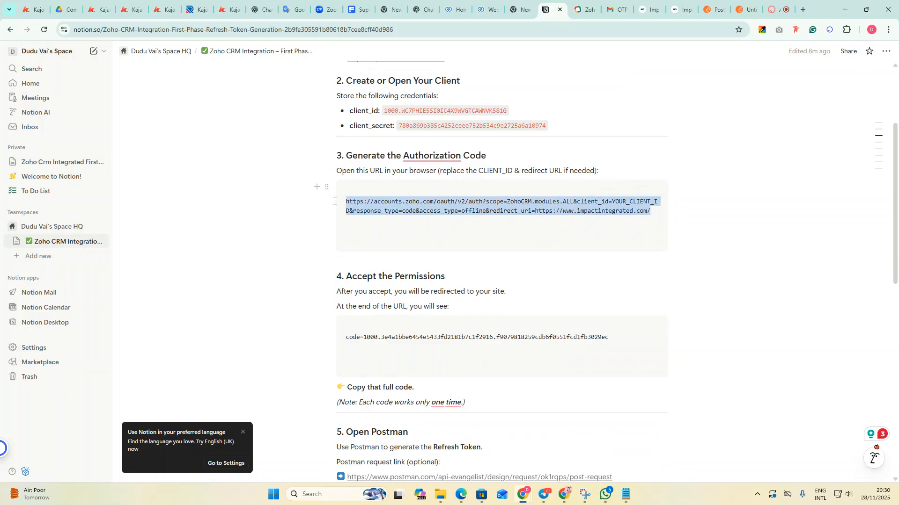
{"action": "left_click", "coordinate": [658, 191]}
{"action": "left_click", "coordinate": [637, 188]}
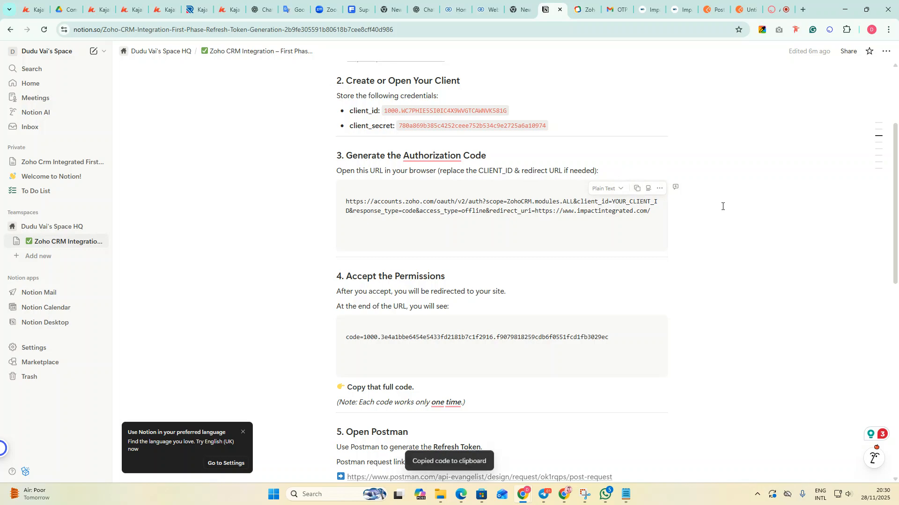
{"action": "left_click", "coordinate": [802, 9]}
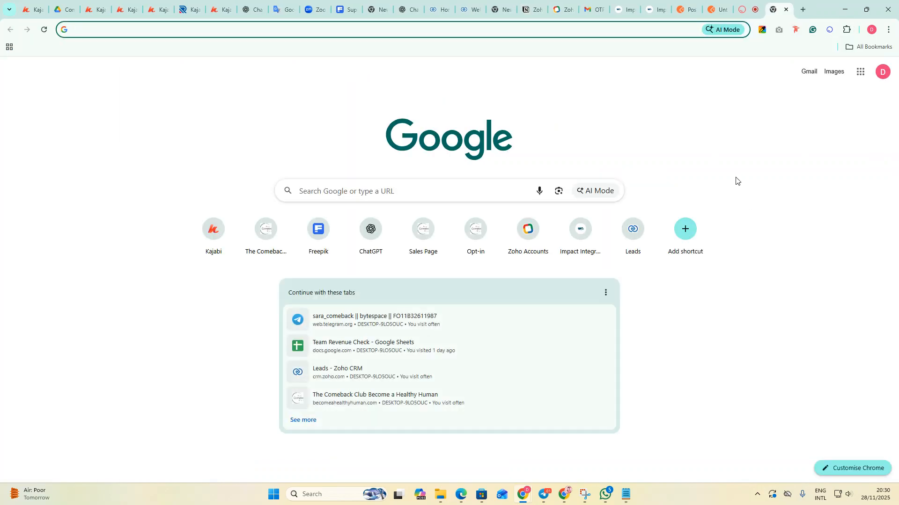
{"action": "key", "text": "ctrl+v"}
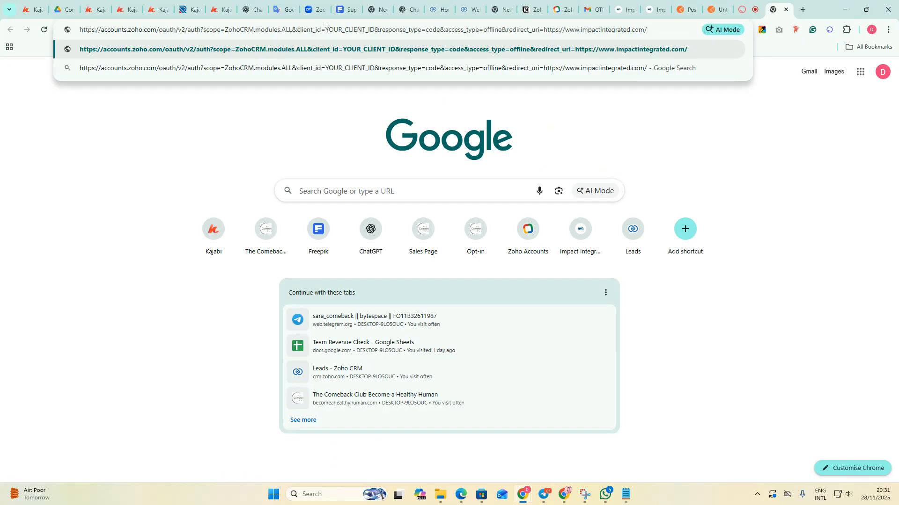
Replace the YOUR_CLIENT_ID placeholder in the authorization URL with the client ID copied from the Notepad note.
{"action": "left_click_drag", "start_coordinate": [325, 29], "coordinate": [373, 25]}
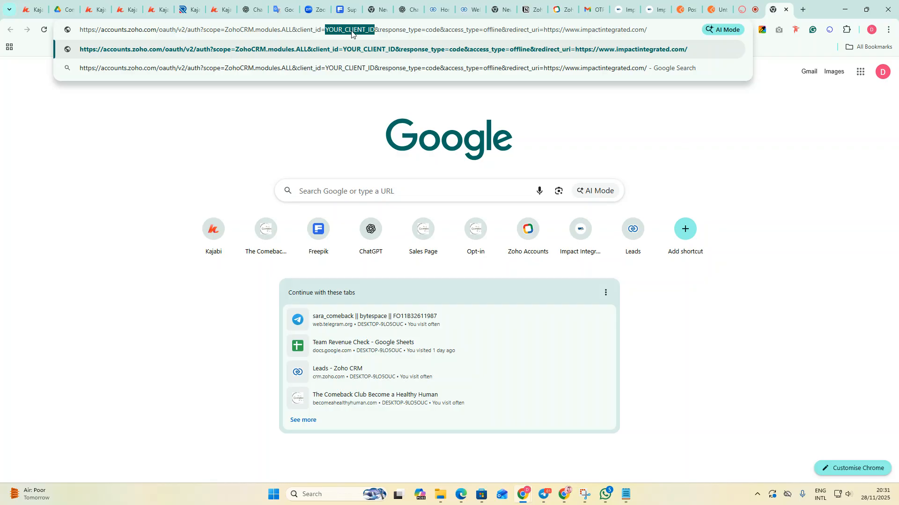
{"action": "left_click", "coordinate": [626, 495]}
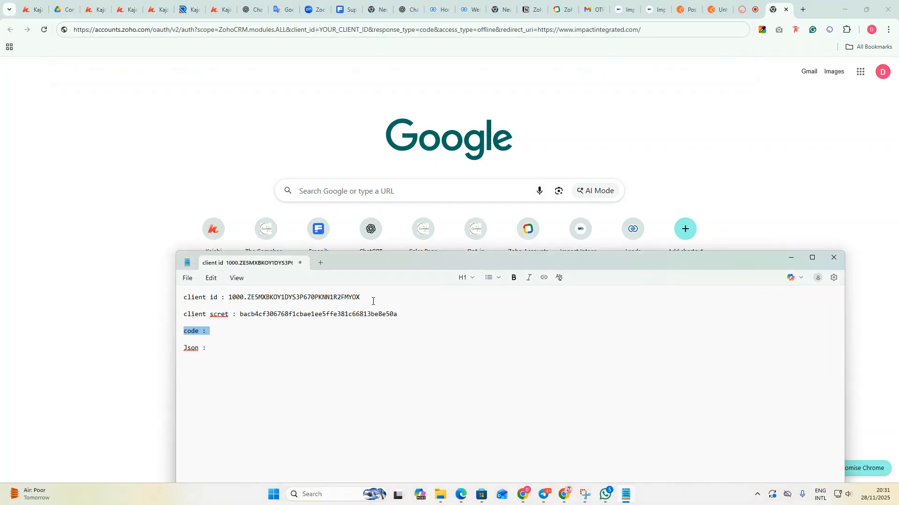
{"action": "left_click_drag", "start_coordinate": [373, 301], "coordinate": [229, 300]}
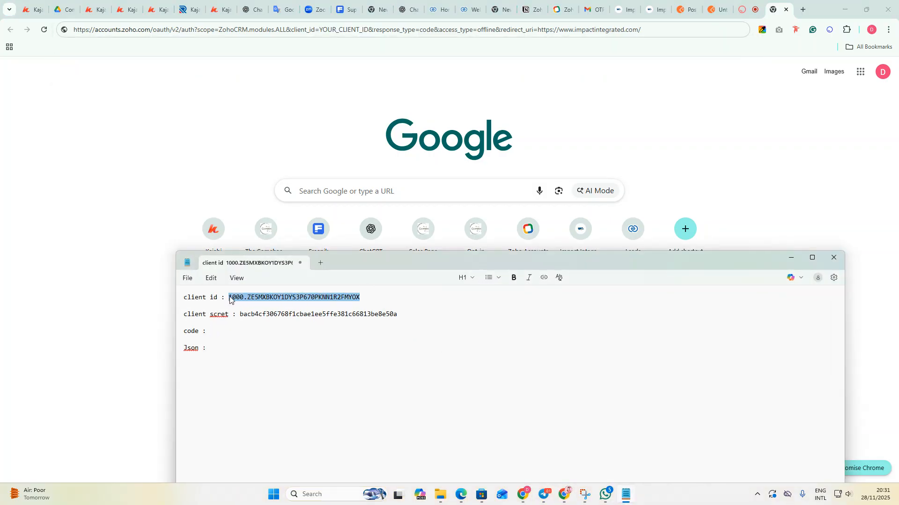
{"action": "double_click", "coordinate": [351, 31]}
{"action": "left_click", "coordinate": [352, 31]}
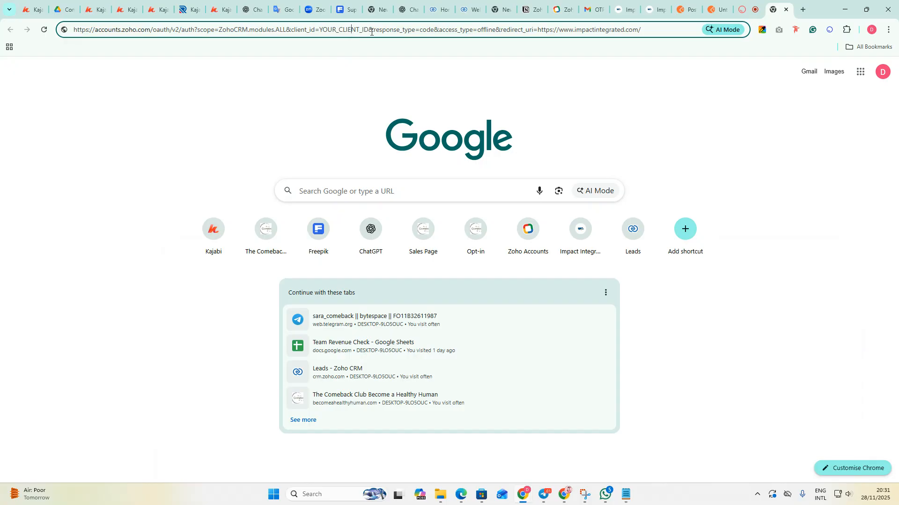
{"action": "left_click_drag", "start_coordinate": [370, 30], "coordinate": [319, 29]}
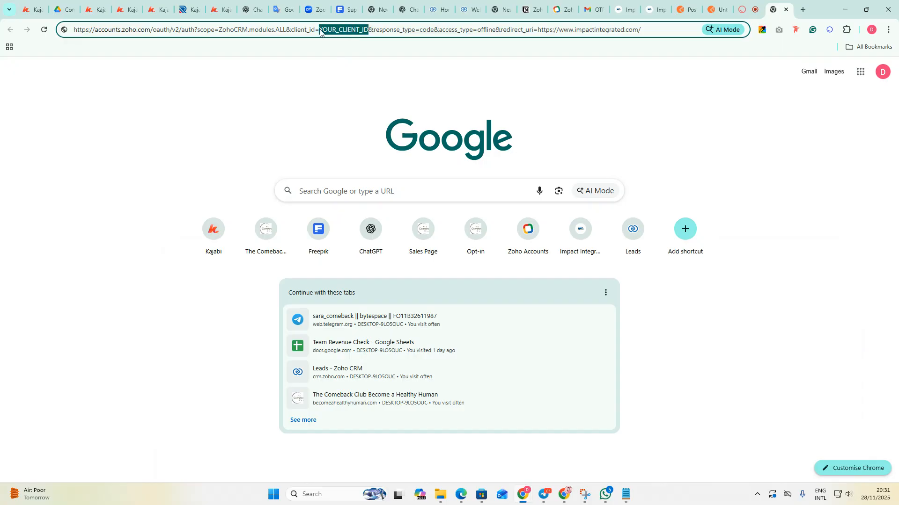
{"action": "key", "text": "ctrl+v"}
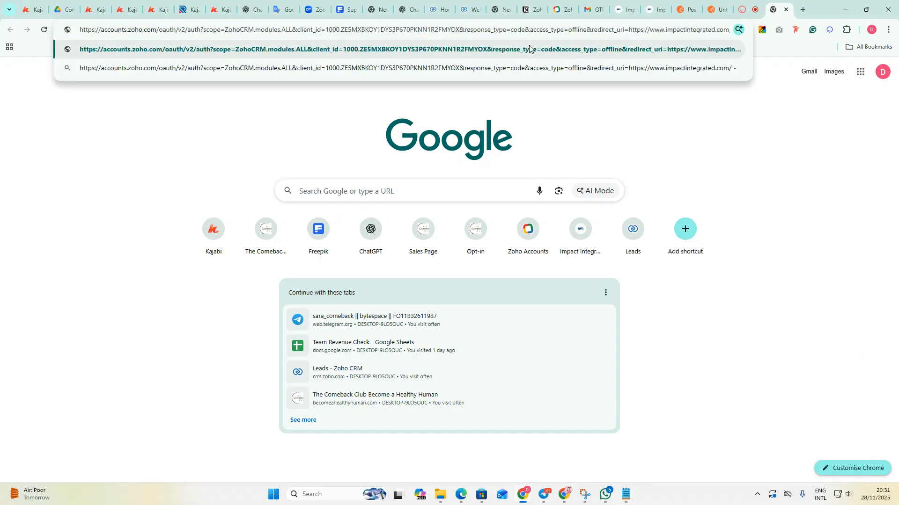
Check the redirect URI at the end of the authorization URL and load the completed address.
{"action": "left_click_drag", "start_coordinate": [664, 30], "coordinate": [732, 30]}
{"action": "left_click", "coordinate": [779, 122]}
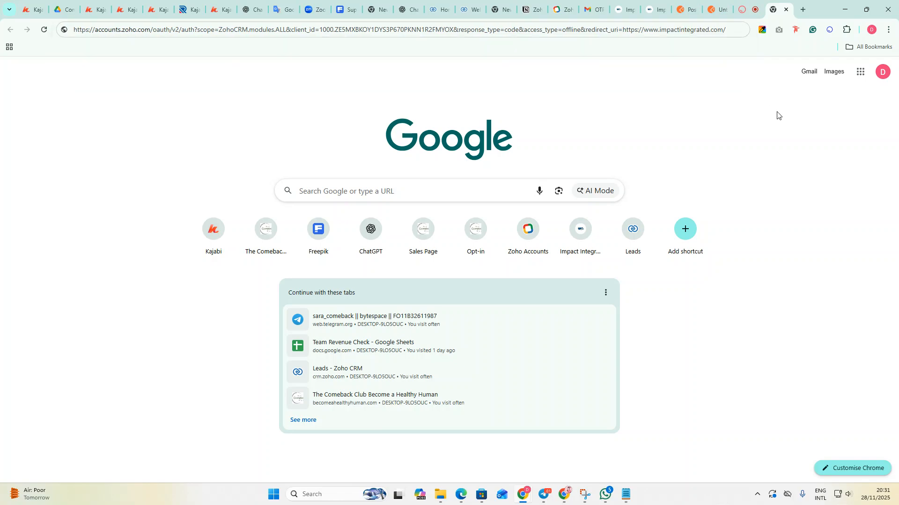
{"action": "left_click", "coordinate": [733, 28]}
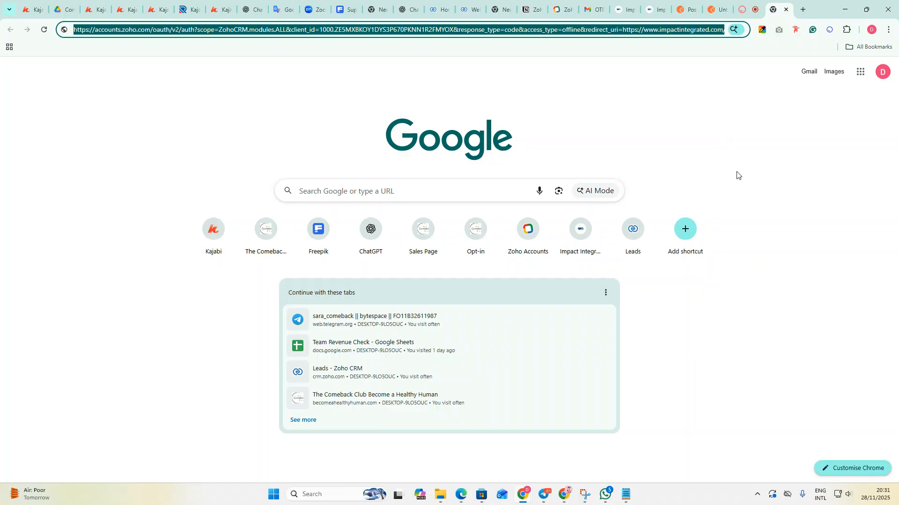
{"action": "key", "text": "Return"}
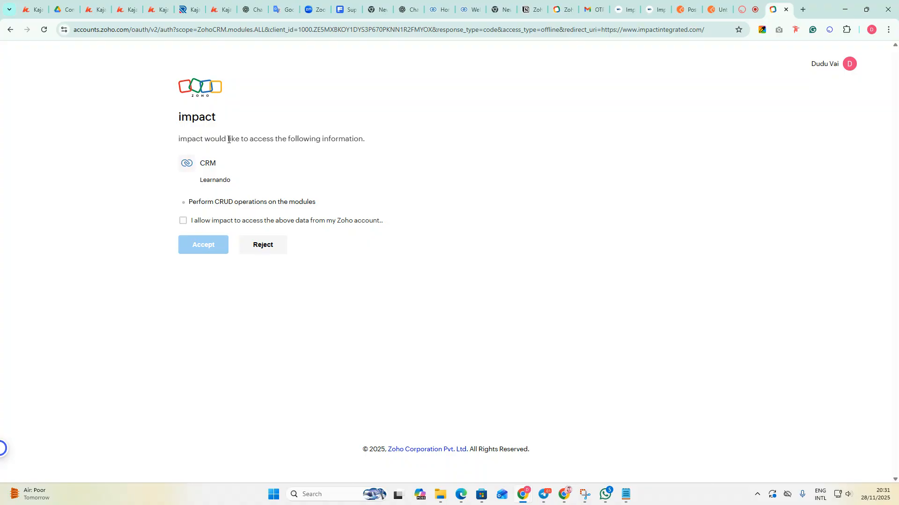
Allow impact to access the Zoho CRM data and accept the permission request.
{"action": "left_click_drag", "start_coordinate": [250, 139], "coordinate": [387, 138]}
{"action": "left_click", "coordinate": [381, 157]}
{"action": "left_click", "coordinate": [184, 220]}
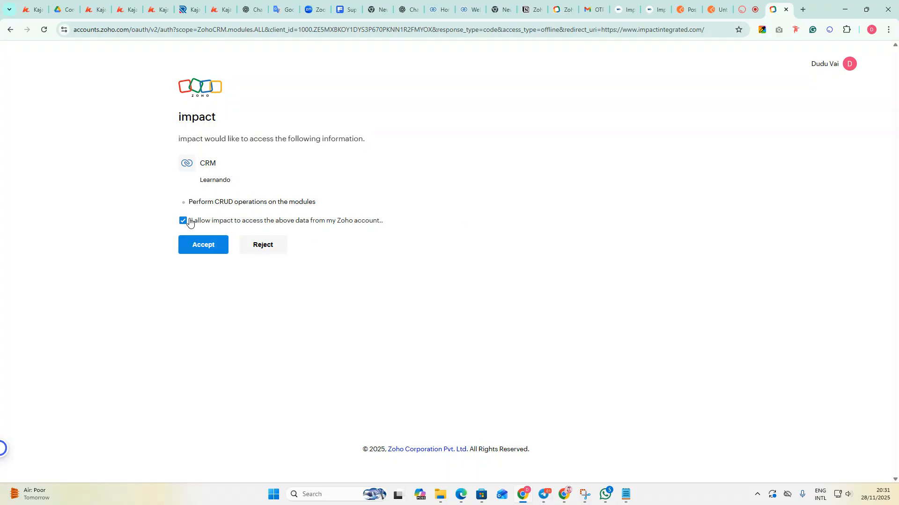
{"action": "left_click", "coordinate": [200, 254]}
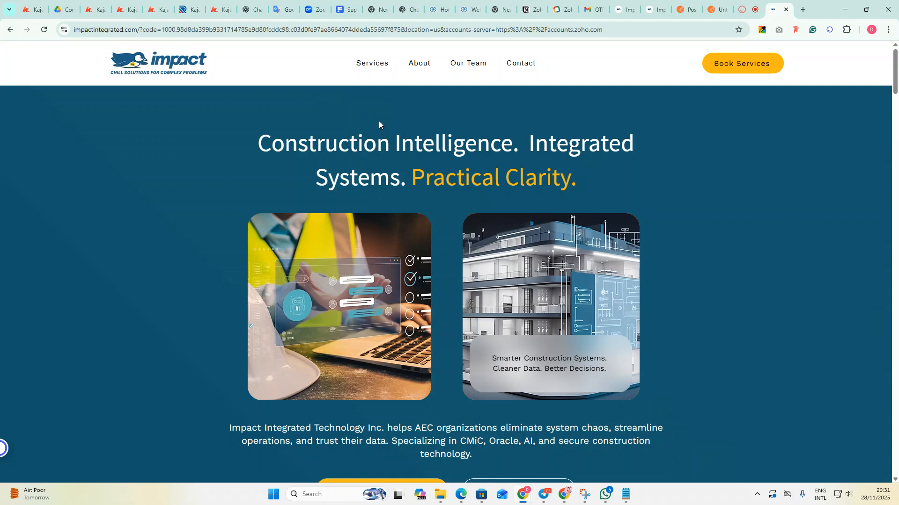
Copy only the authorization code value from the redirected page's address into the "code :" line of the Notepad note.
{"action": "left_click", "coordinate": [143, 30]}
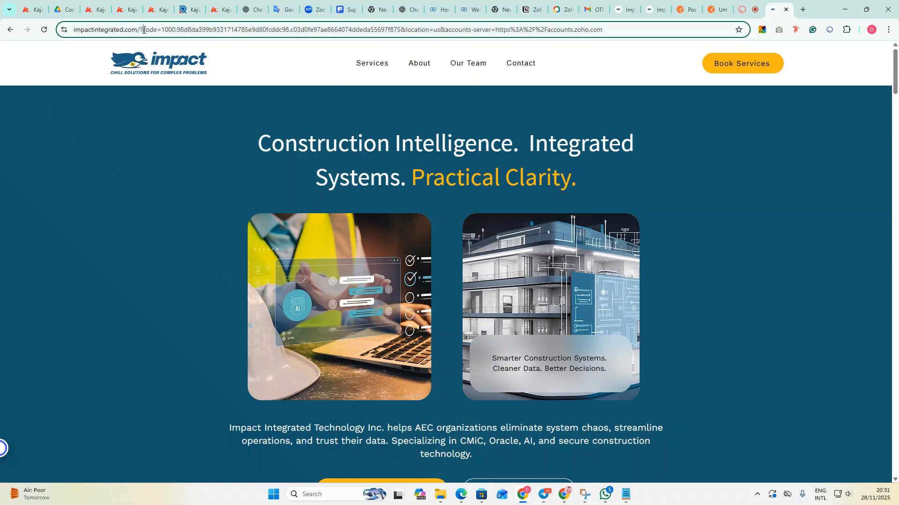
{"action": "left_click", "coordinate": [156, 29]}
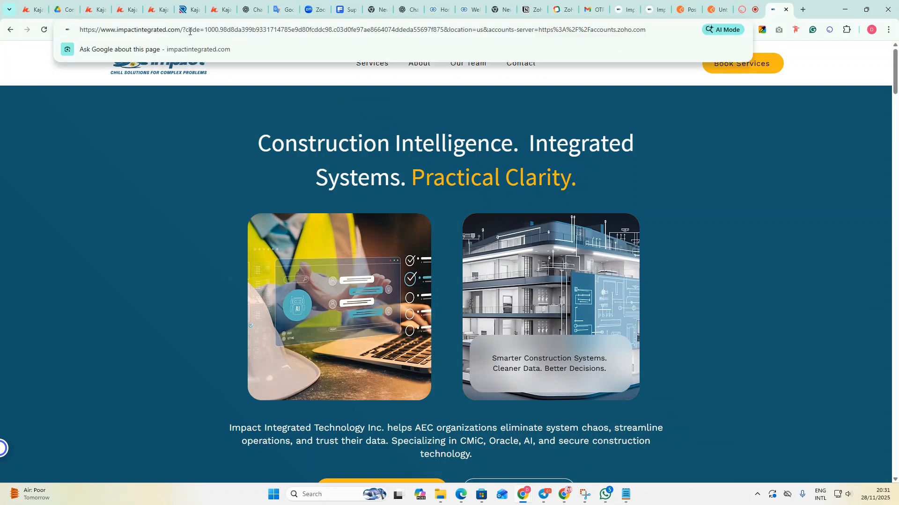
{"action": "left_click_drag", "start_coordinate": [190, 31], "coordinate": [445, 32]}
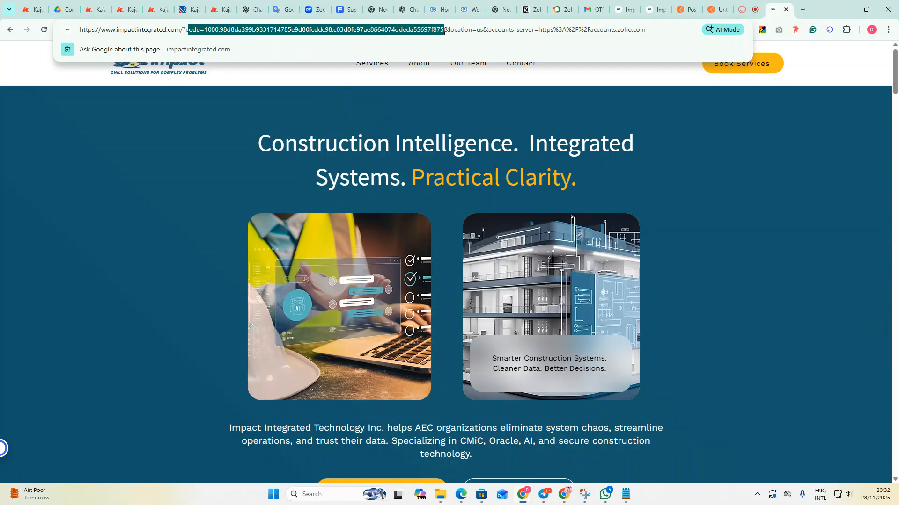
{"action": "left_click", "coordinate": [211, 30]}
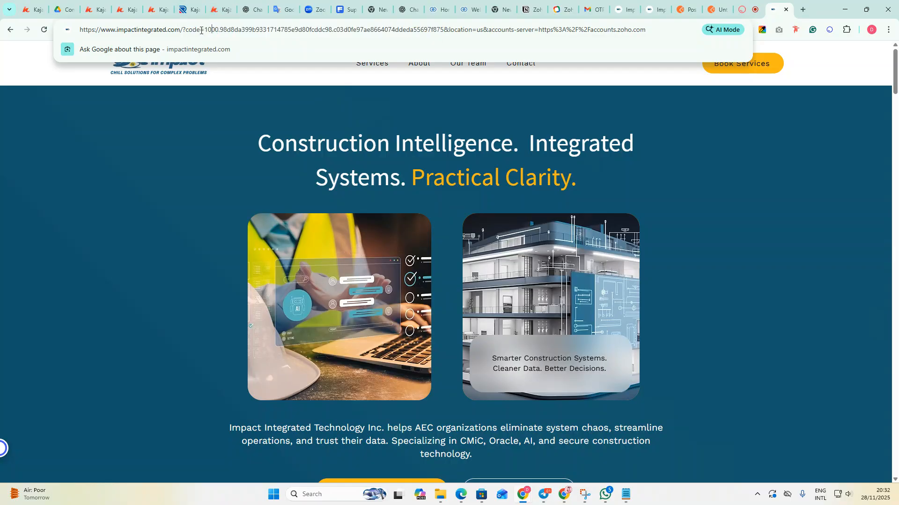
{"action": "left_click_drag", "start_coordinate": [205, 30], "coordinate": [443, 29]}
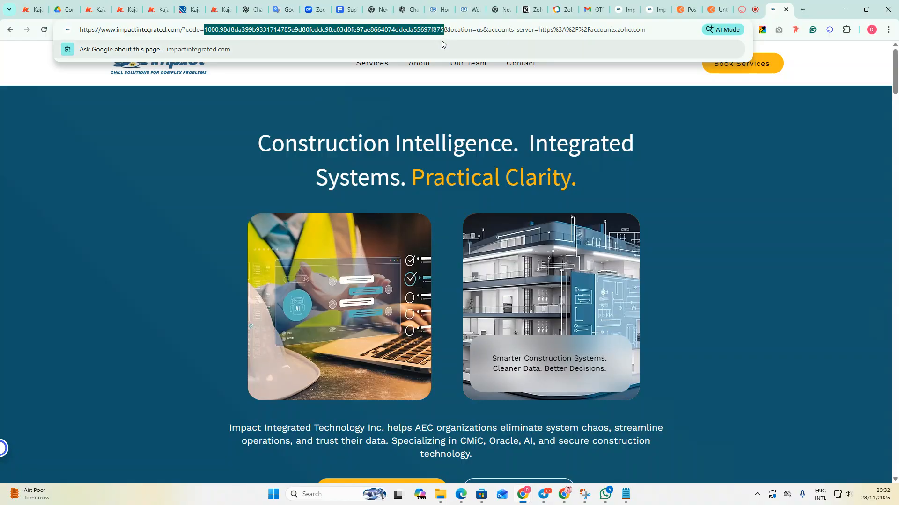
{"action": "left_click", "coordinate": [446, 31]}
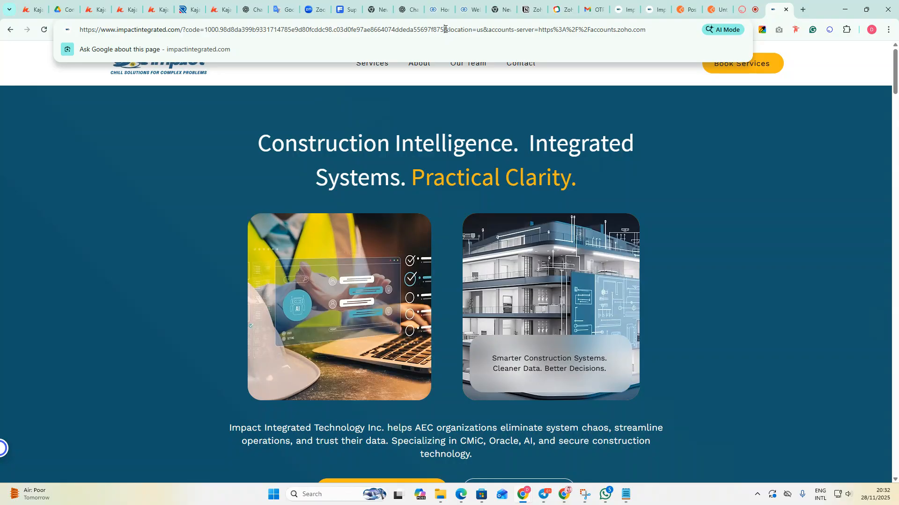
{"action": "left_click_drag", "start_coordinate": [444, 29], "coordinate": [204, 25]}
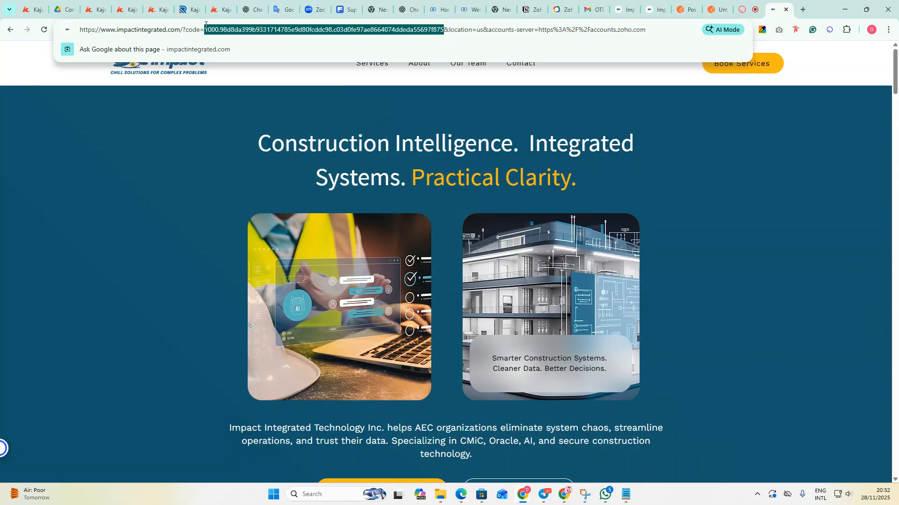
{"action": "left_click", "coordinate": [446, 29]}
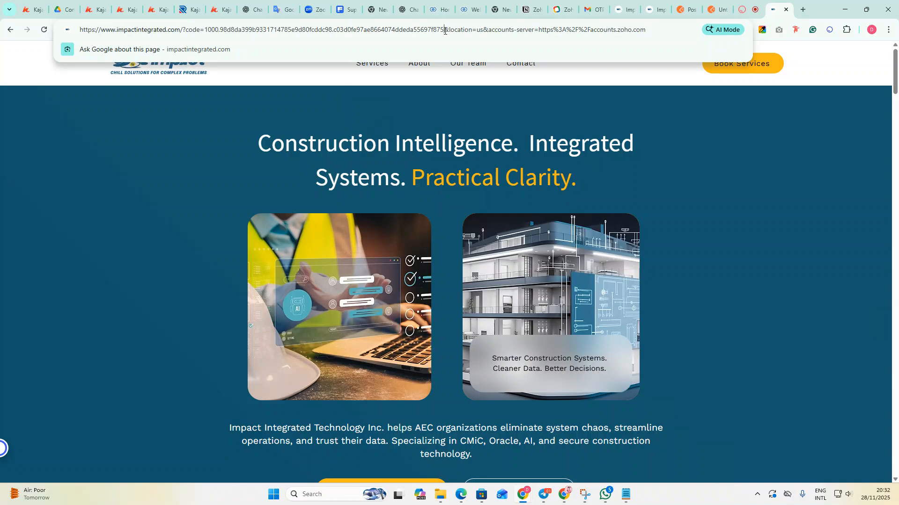
{"action": "left_click_drag", "start_coordinate": [444, 29], "coordinate": [205, 29]}
{"action": "key", "text": "ctrl+c"}
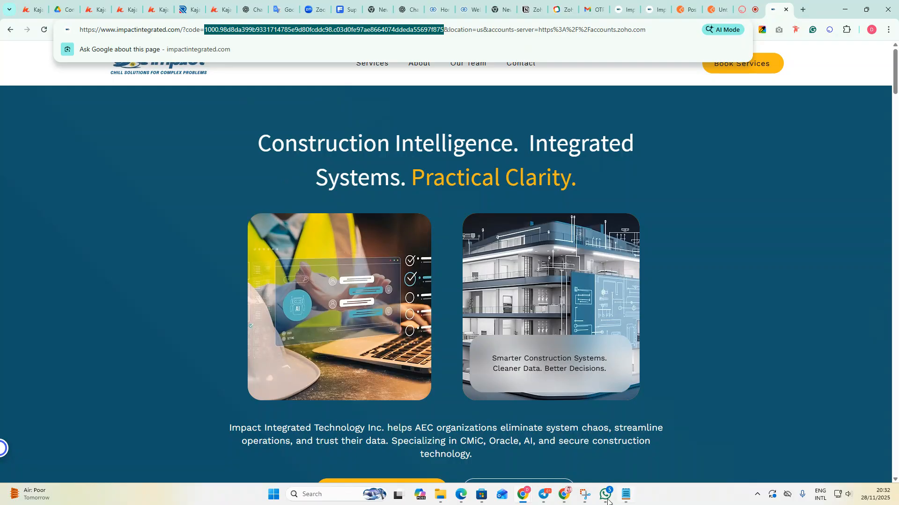
{"action": "left_click", "coordinate": [626, 499]}
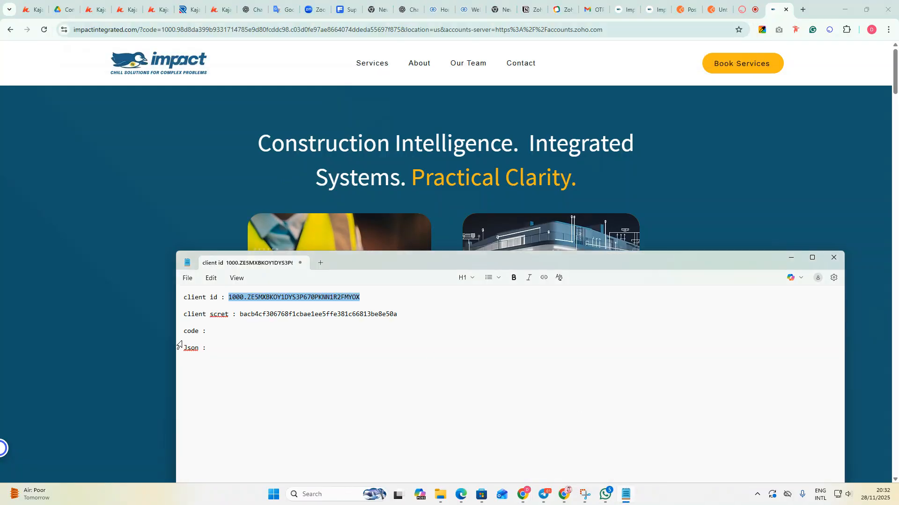
{"action": "left_click", "coordinate": [246, 337]}
{"action": "key", "text": "ctrl+v"}
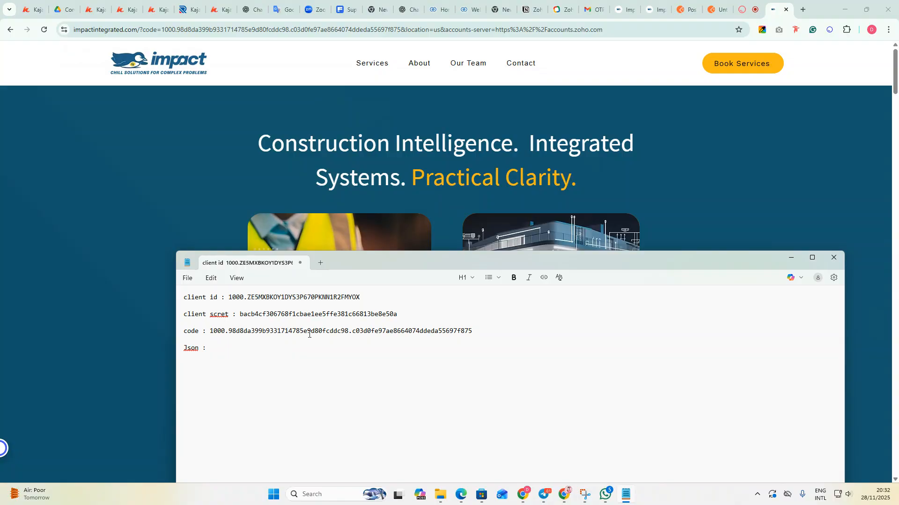
Review the Notion guide's instructions on accepting permissions, opening Postman and sending the token exchange POST request.
{"action": "key", "text": "ctrl+plus"}
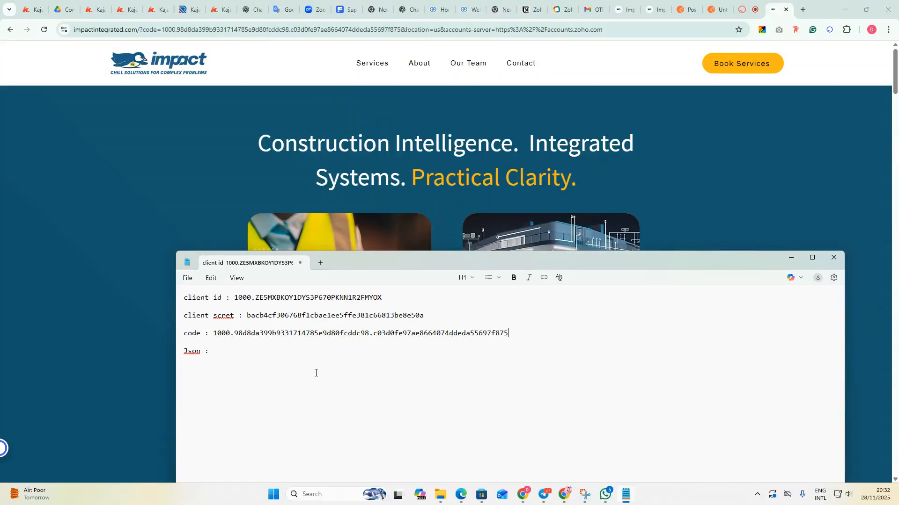
{"action": "key", "text": "ctrl+plus"}
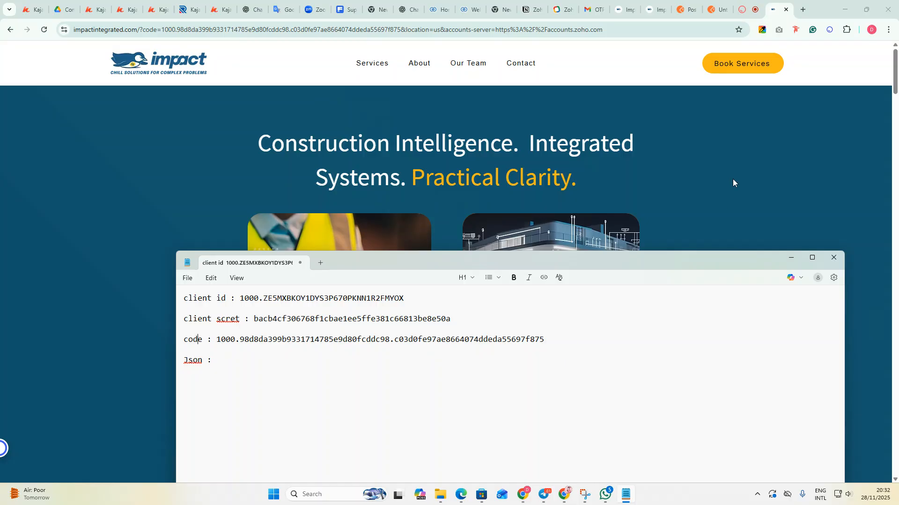
{"action": "left_click", "coordinate": [531, 9]}
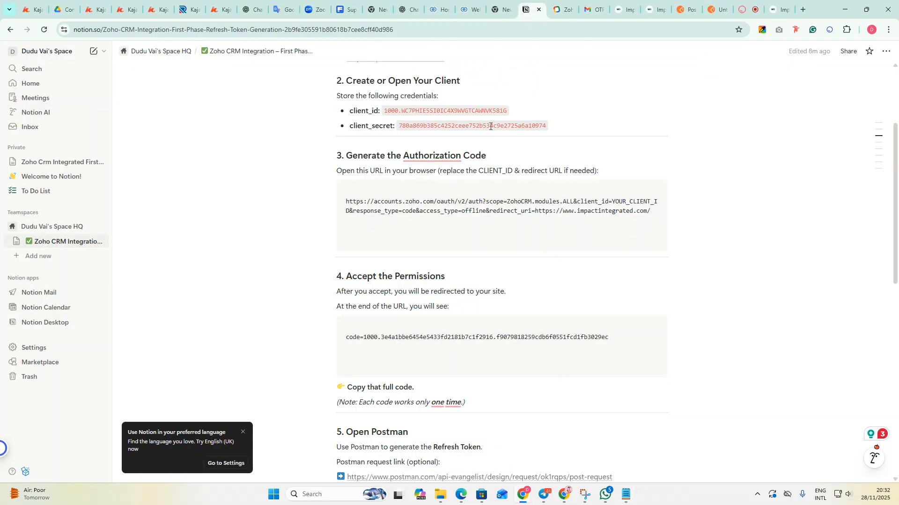
{"action": "scroll", "coordinate": [523, 217], "scroll_direction": "down", "scroll_amount": 1}
{"action": "left_click_drag", "start_coordinate": [349, 187], "coordinate": [447, 183]}
{"action": "left_click", "coordinate": [437, 233]}
{"action": "scroll", "coordinate": [437, 233], "scroll_direction": "down", "scroll_amount": 1}
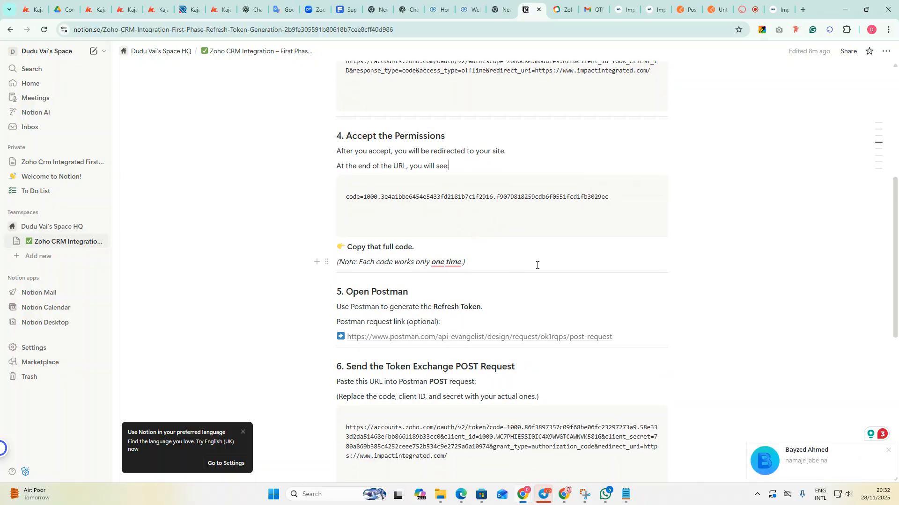
{"action": "scroll", "coordinate": [537, 262], "scroll_direction": "down", "scroll_amount": 1}
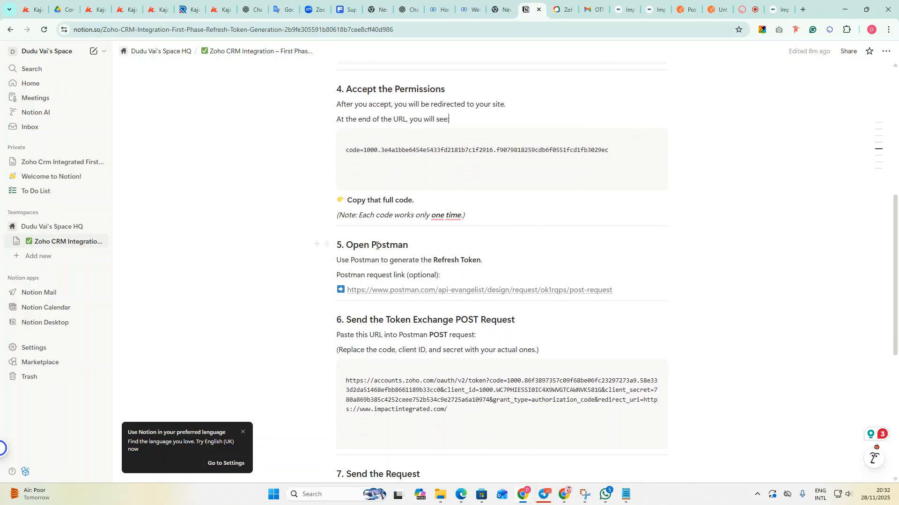
{"action": "scroll", "coordinate": [397, 229], "scroll_direction": "down", "scroll_amount": 1}
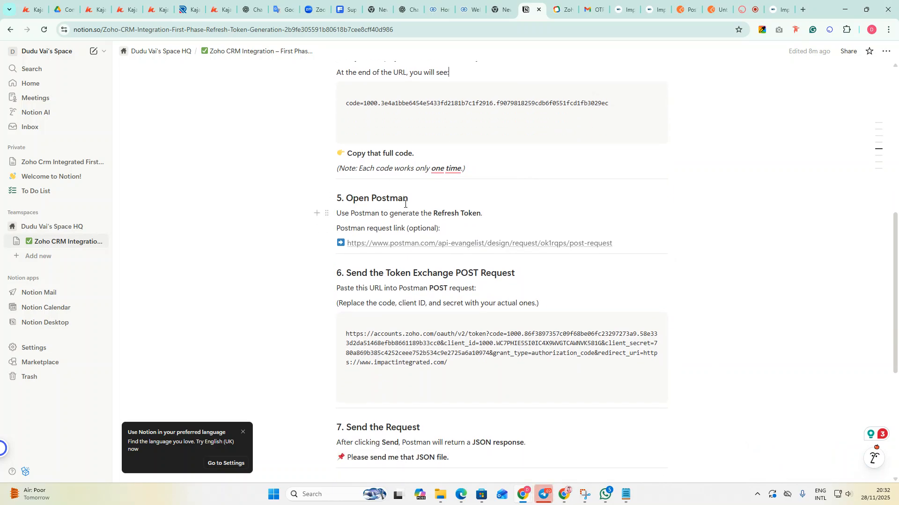
{"action": "scroll", "coordinate": [419, 248], "scroll_direction": "up", "scroll_amount": 2}
{"action": "scroll", "coordinate": [341, 263], "scroll_direction": "down", "scroll_amount": 1}
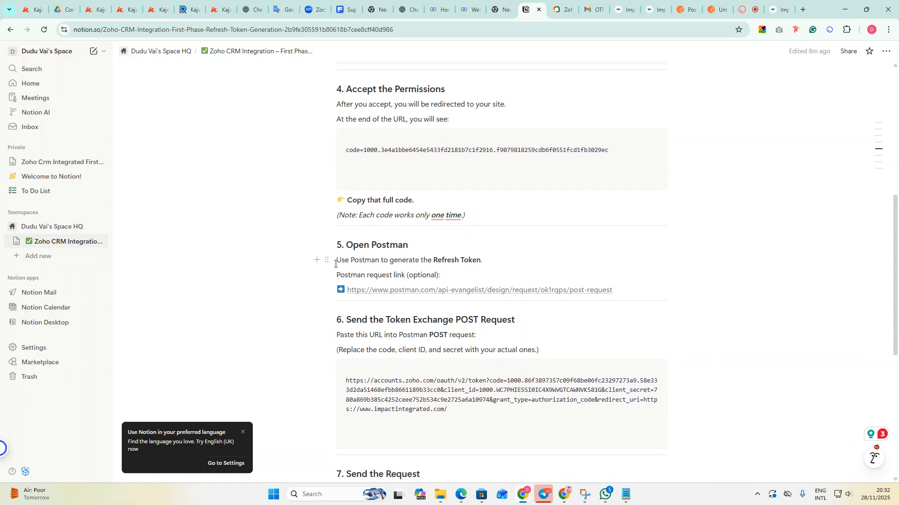
{"action": "left_click_drag", "start_coordinate": [335, 263], "coordinate": [505, 262]}
{"action": "scroll", "coordinate": [421, 262], "scroll_direction": "down", "scroll_amount": 1}
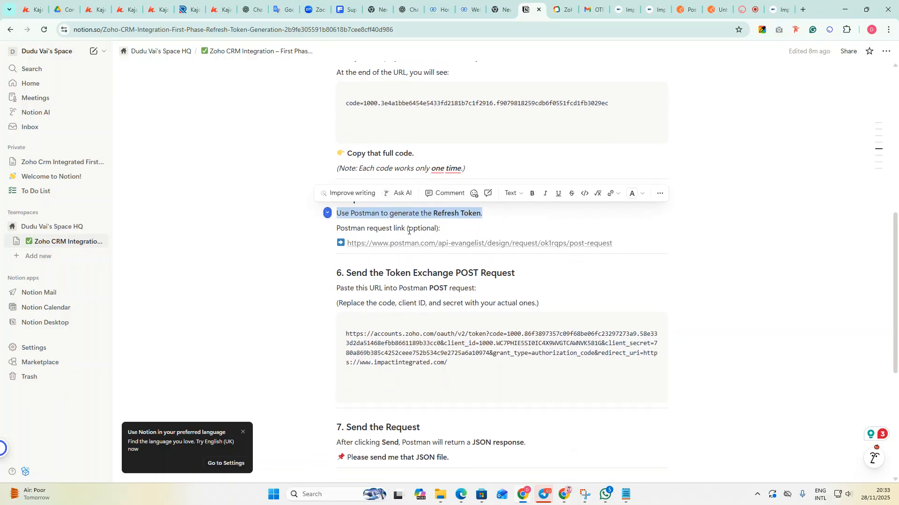
{"action": "left_click", "coordinate": [408, 229]}
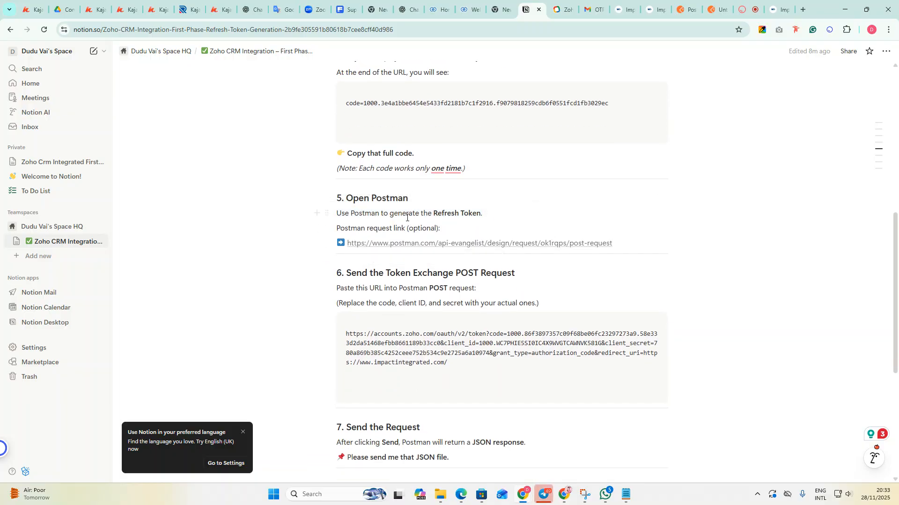
Open the Postman request link from section 5 of the guide and create a new request with the POST method.
{"action": "mouse_move", "coordinate": [451, 249]}
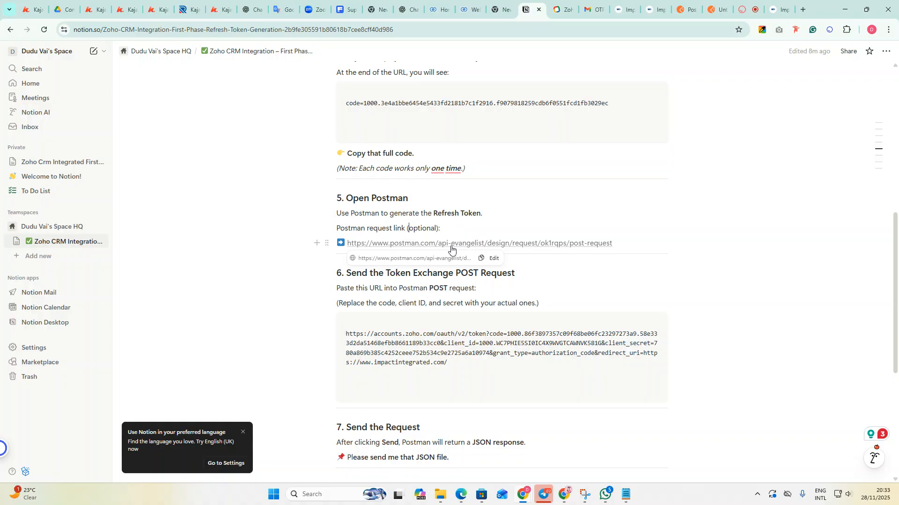
{"action": "left_click", "coordinate": [460, 248]}
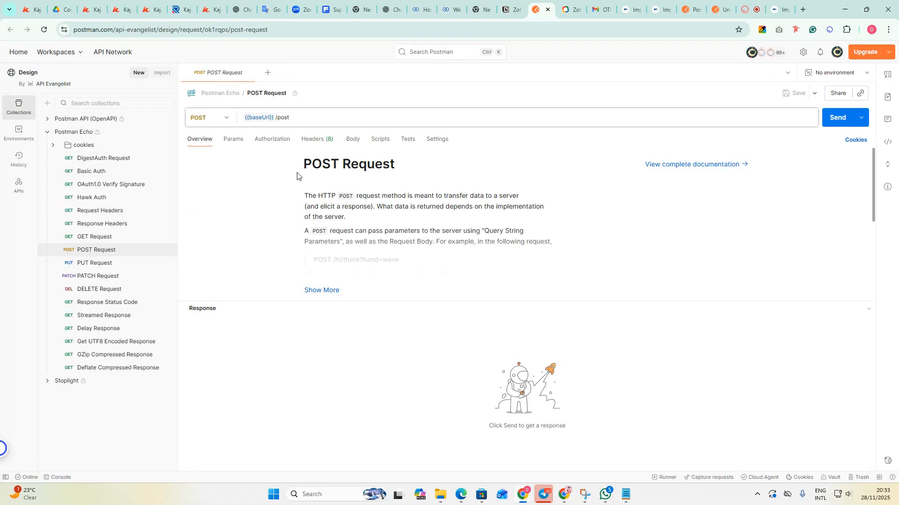
{"action": "left_click", "coordinate": [266, 74]}
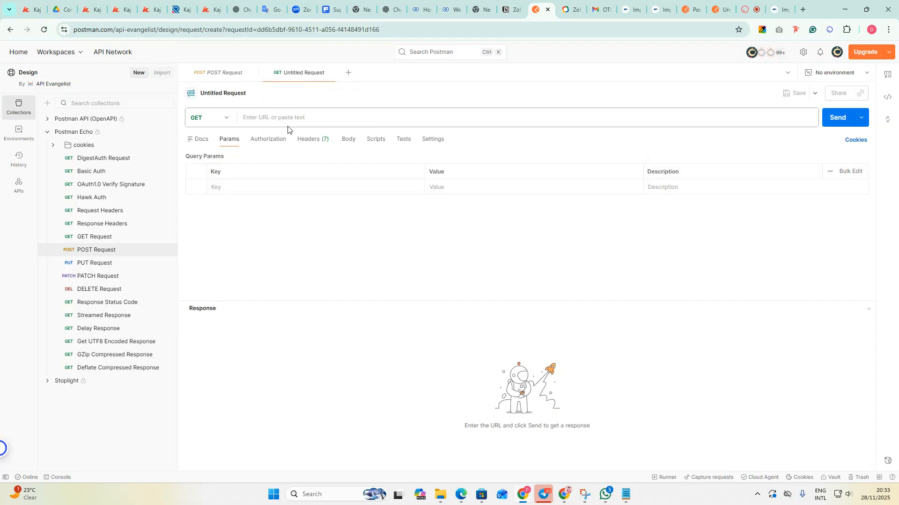
{"action": "left_click", "coordinate": [226, 120]}
{"action": "left_click", "coordinate": [219, 159]}
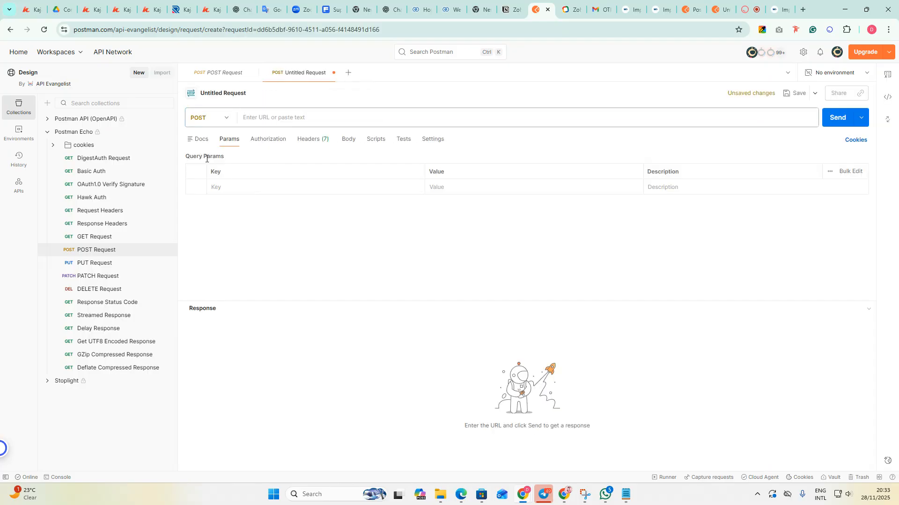
Copy the token exchange URL, including its sample code and client secret, from section 6 of the guide into the new request's URL.
{"action": "left_click", "coordinate": [276, 118]}
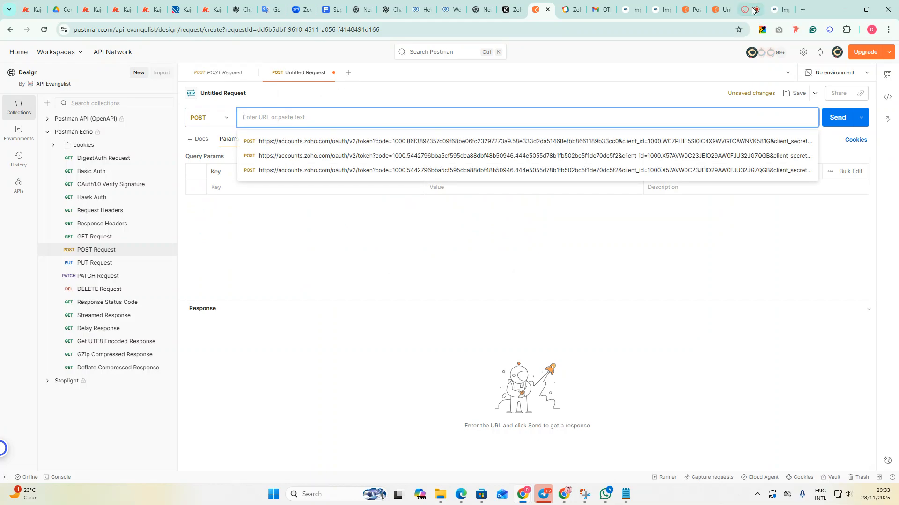
{"action": "left_click", "coordinate": [270, 119]}
{"action": "left_click", "coordinate": [512, 10]}
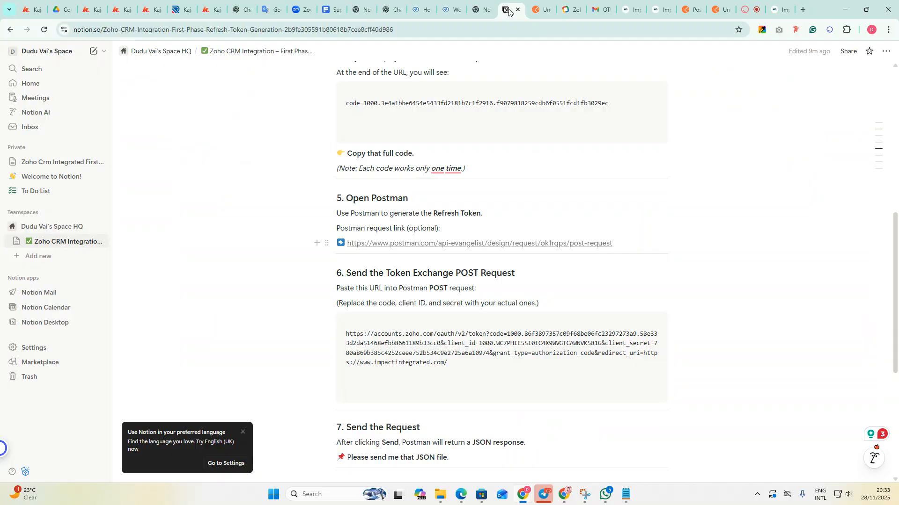
{"action": "scroll", "coordinate": [473, 290], "scroll_direction": "down", "scroll_amount": 1}
{"action": "left_click_drag", "start_coordinate": [464, 272], "coordinate": [346, 250]}
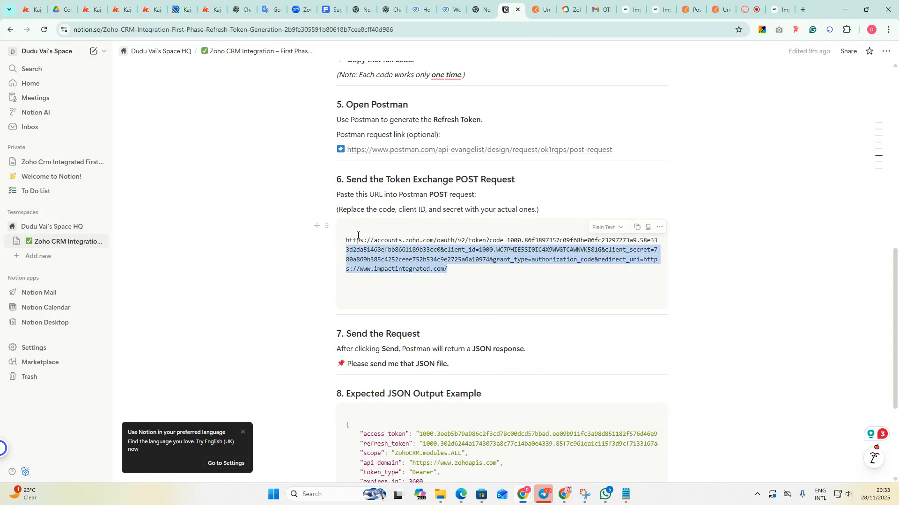
{"action": "left_click", "coordinate": [557, 284]}
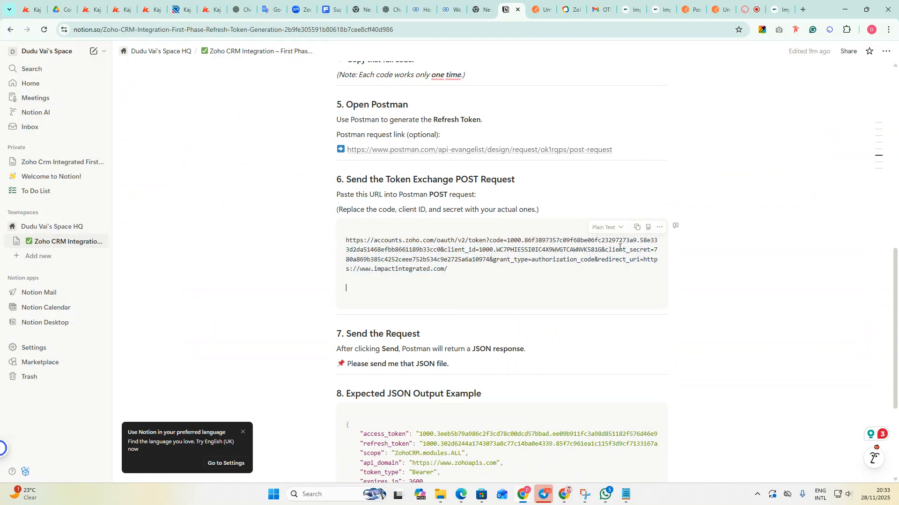
{"action": "left_click", "coordinate": [637, 228]}
{"action": "left_click", "coordinate": [542, 10]}
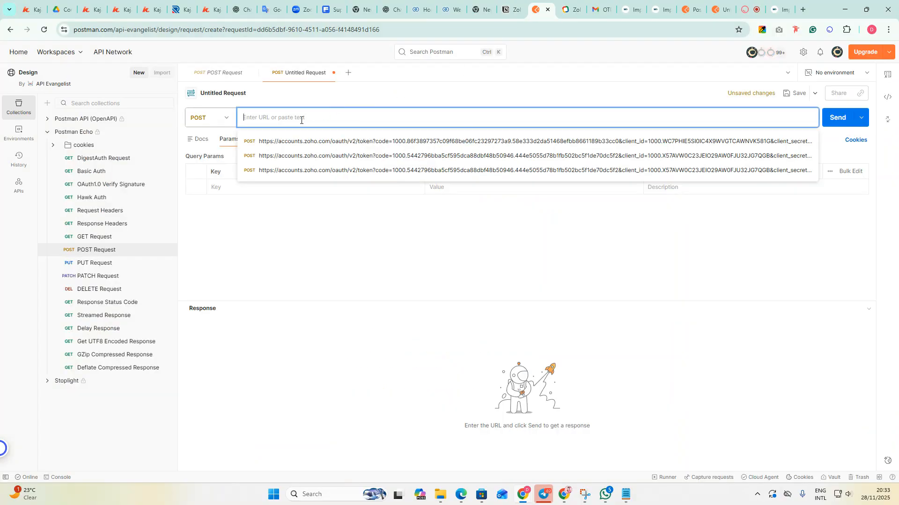
{"action": "key", "text": "ctrl+v"}
{"action": "left_click", "coordinate": [374, 316]}
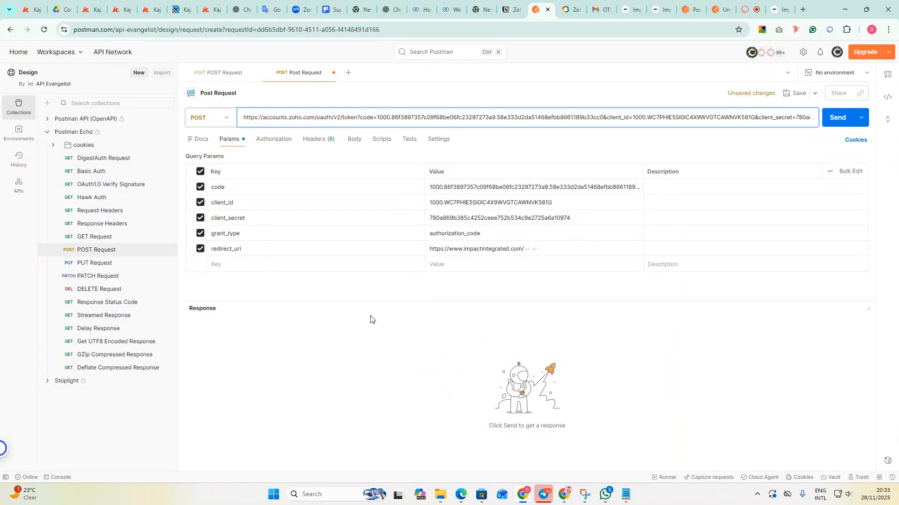
Remove the trailing blank lines after the redirect_uri value at the end of the request URL.
{"action": "left_click", "coordinate": [445, 117]}
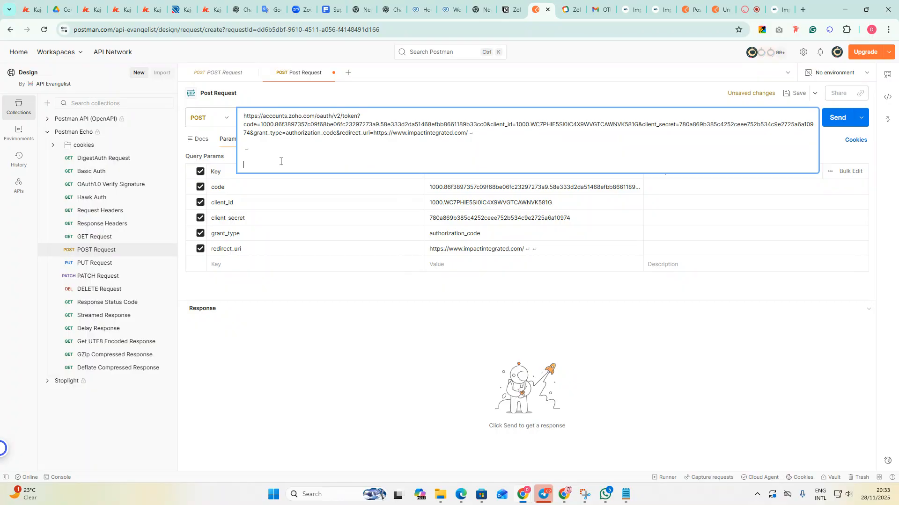
{"action": "key", "text": "BackSpace"}
{"action": "key", "text": "BackSpace"}
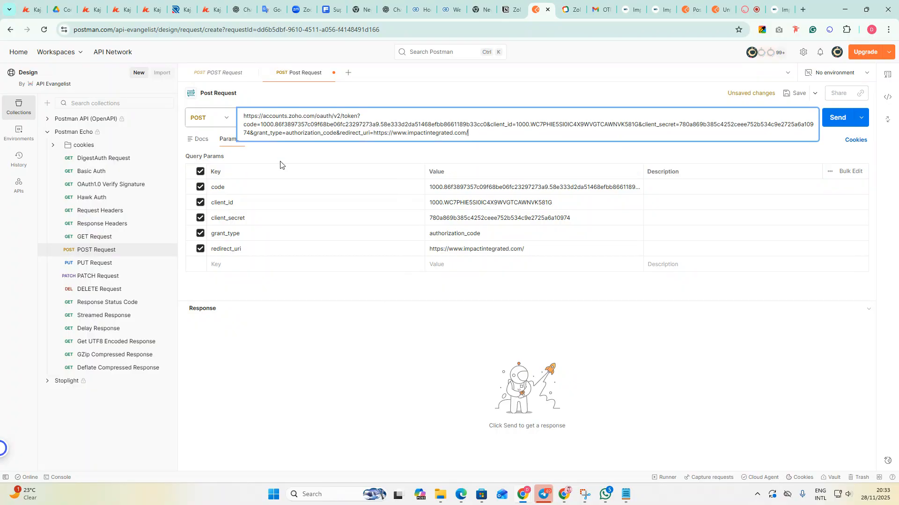
{"action": "left_click", "coordinate": [341, 302]}
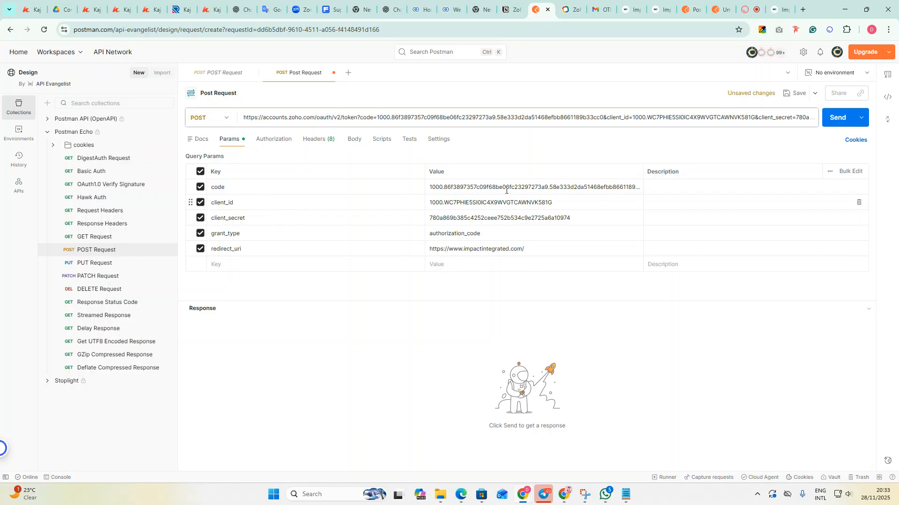
{"action": "left_click", "coordinate": [574, 201]}
{"action": "left_click", "coordinate": [543, 187]}
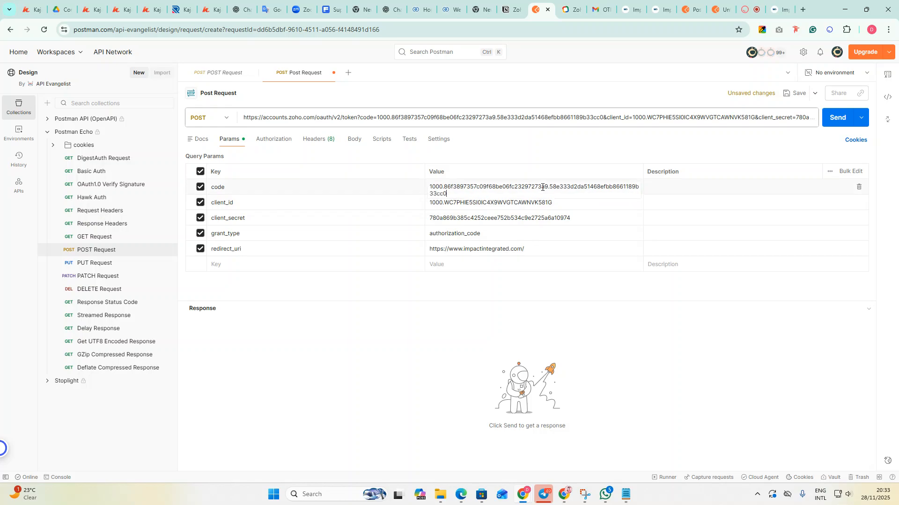
{"action": "left_click", "coordinate": [570, 215]}
{"action": "left_click", "coordinate": [551, 189]}
{"action": "left_click", "coordinate": [583, 232]}
{"action": "left_click", "coordinate": [583, 189]}
{"action": "left_click", "coordinate": [582, 204]}
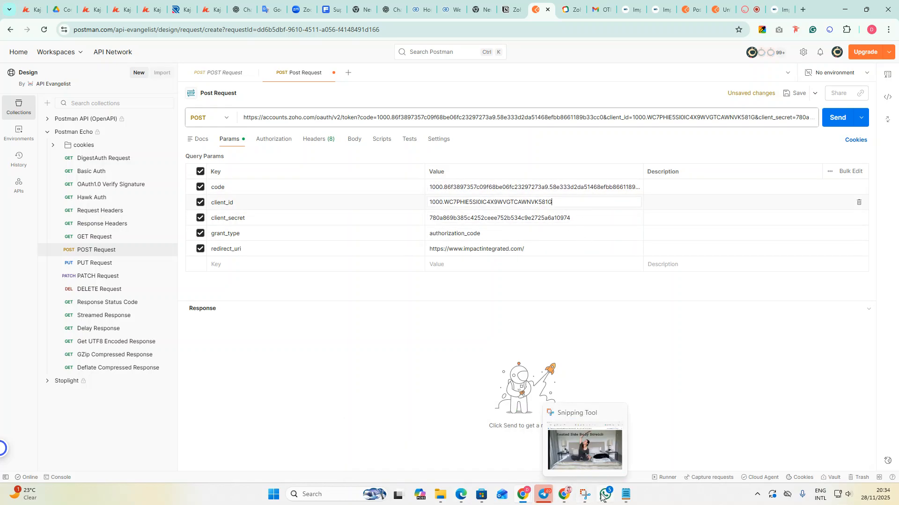
Try to replace the client_id parameter's value with the client ID from the Notepad note.
{"action": "left_click", "coordinate": [626, 495]}
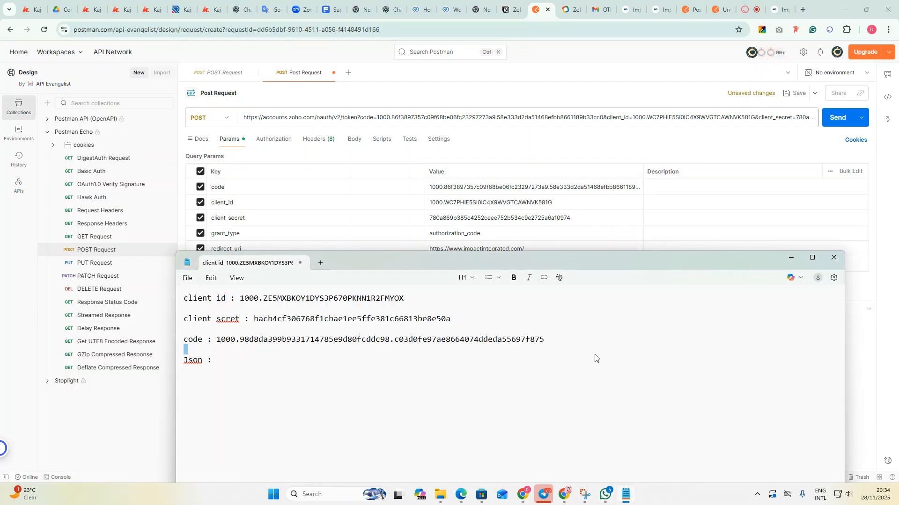
{"action": "left_click_drag", "start_coordinate": [594, 353], "coordinate": [617, 336]}
{"action": "key", "text": "ctrl+z"}
{"action": "left_click_drag", "start_coordinate": [415, 295], "coordinate": [241, 295]}
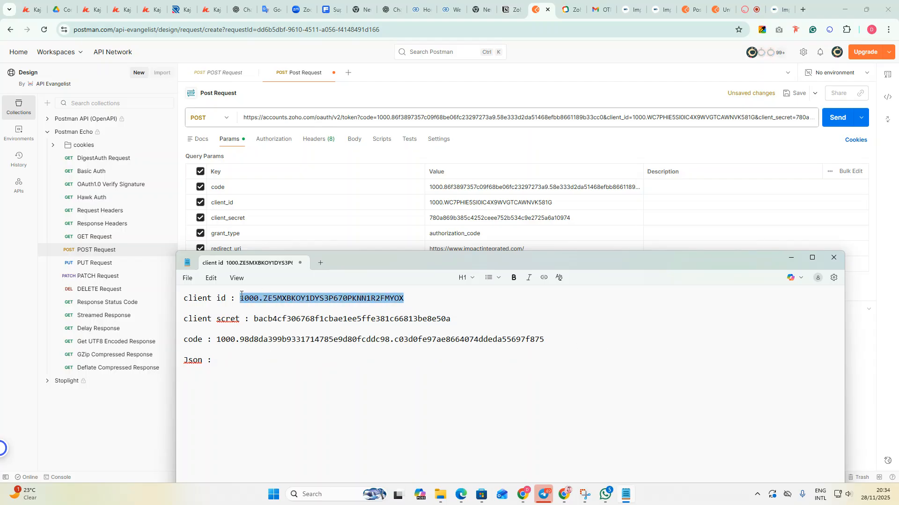
{"action": "left_click", "coordinate": [559, 202]}
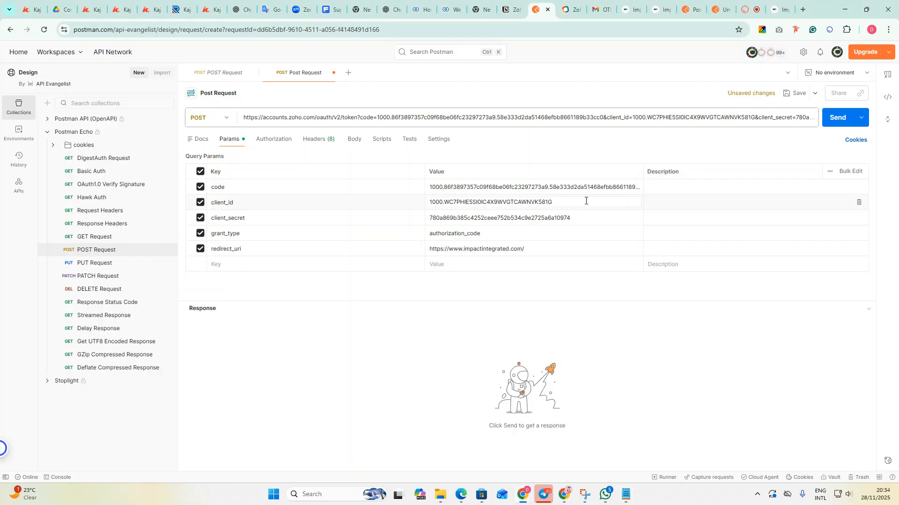
{"action": "left_click_drag", "start_coordinate": [585, 201], "coordinate": [411, 203]}
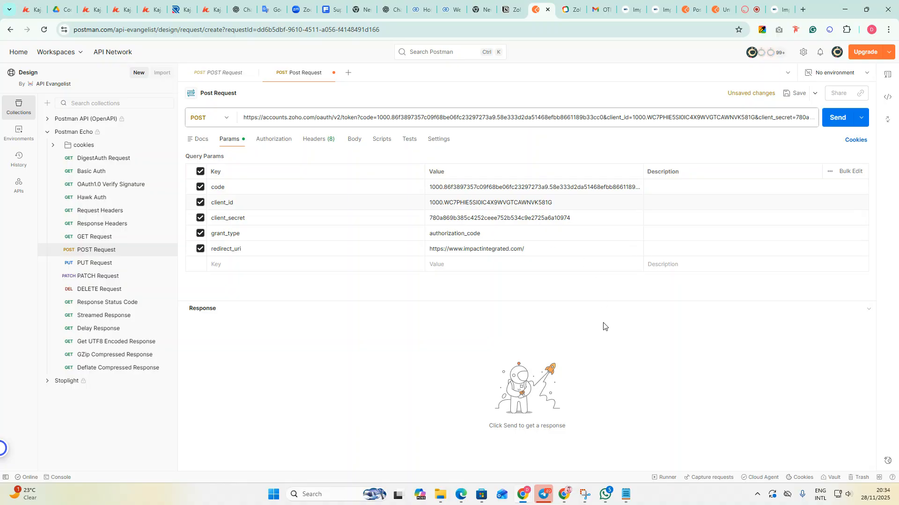
Replace the client_secret parameter's value with the client secret copied from the Notepad note.
{"action": "left_click", "coordinate": [627, 495]}
{"action": "left_click_drag", "start_coordinate": [521, 318], "coordinate": [253, 319]}
{"action": "key", "text": "super+c"}
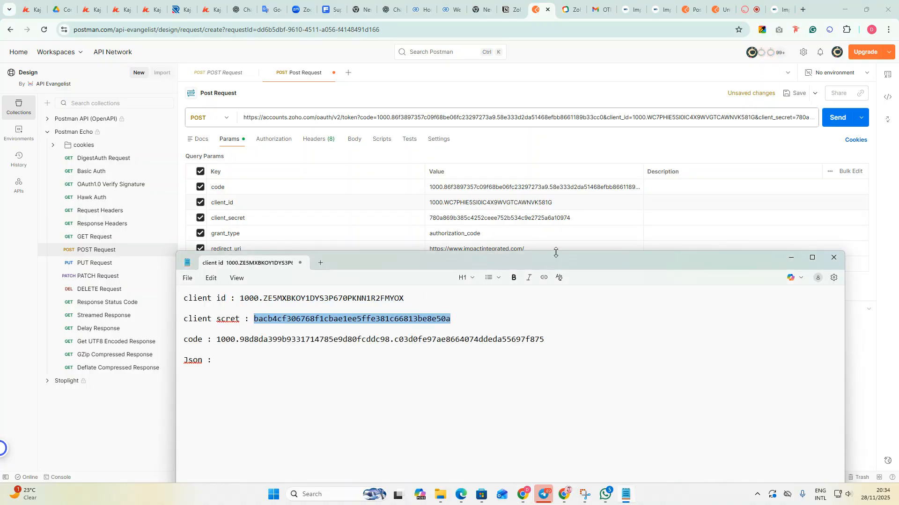
{"action": "left_click", "coordinate": [576, 219]}
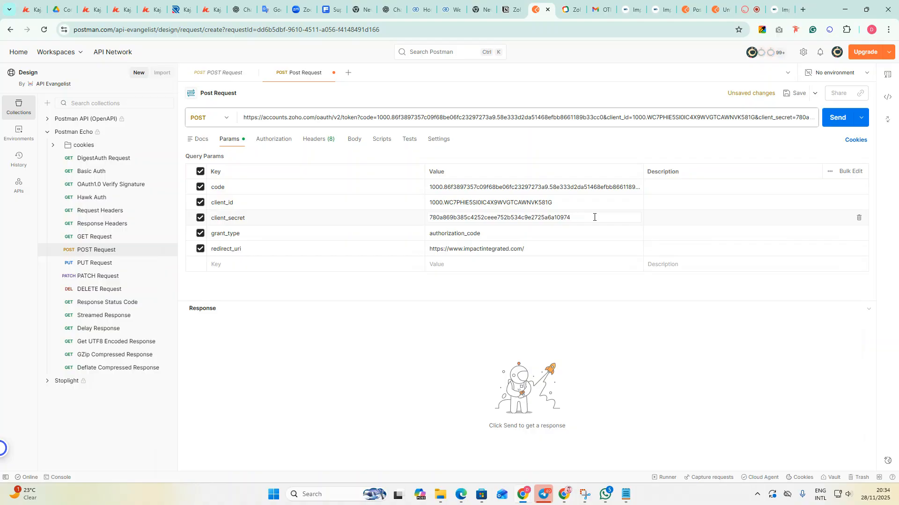
{"action": "left_click_drag", "start_coordinate": [595, 217], "coordinate": [427, 219]}
{"action": "left_click", "coordinate": [421, 220]}
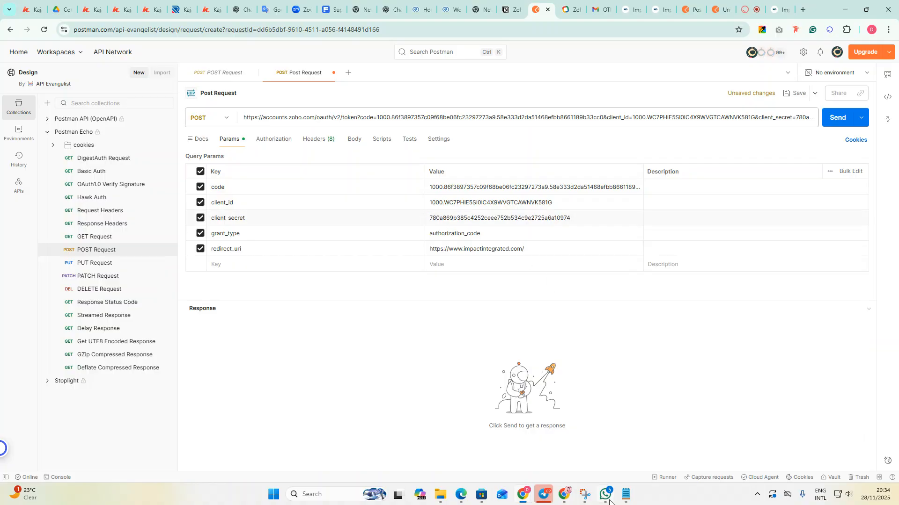
{"action": "left_click", "coordinate": [625, 495]}
{"action": "left_click", "coordinate": [569, 341]}
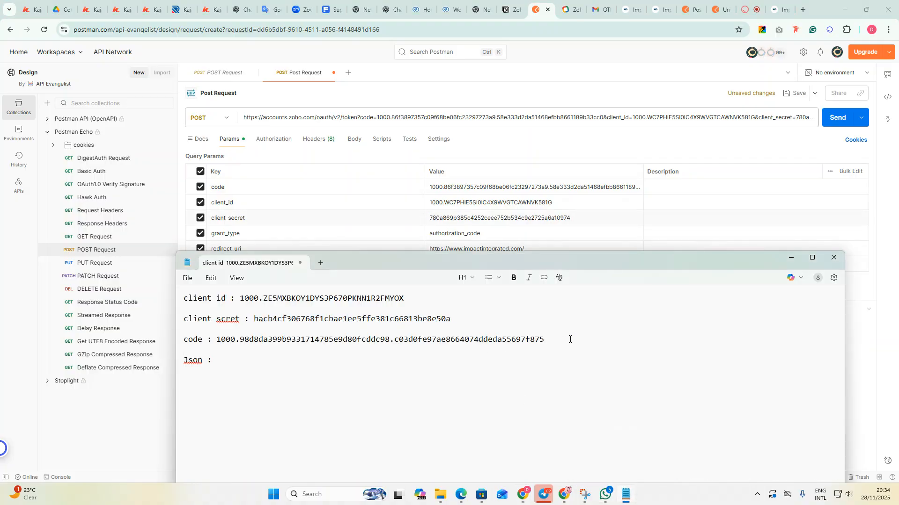
{"action": "left_click", "coordinate": [584, 219]}
{"action": "left_click_drag", "start_coordinate": [583, 217], "coordinate": [428, 218]}
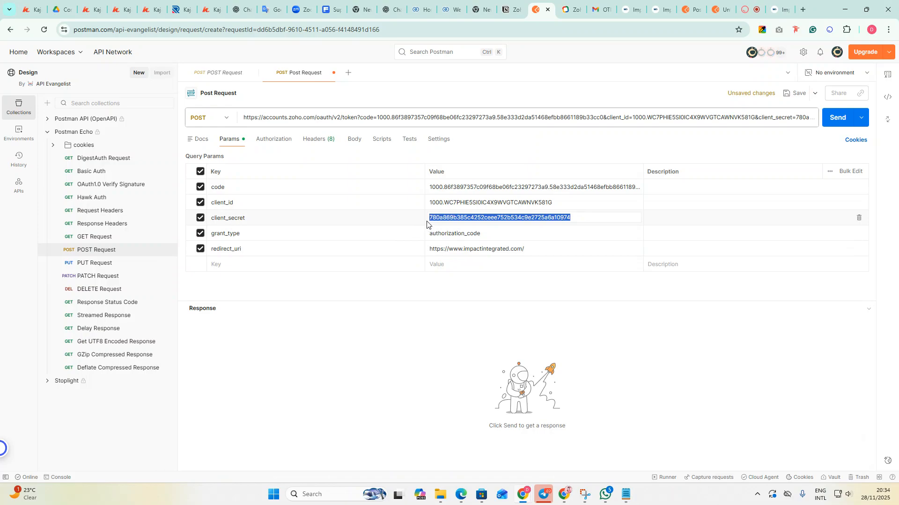
{"action": "key", "text": "super"}
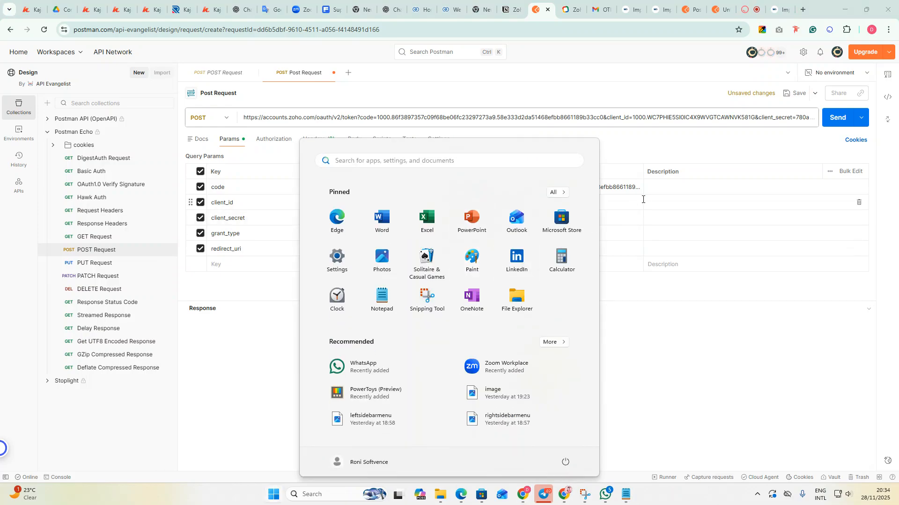
{"action": "left_click", "coordinate": [646, 201]}
{"action": "left_click", "coordinate": [420, 219]}
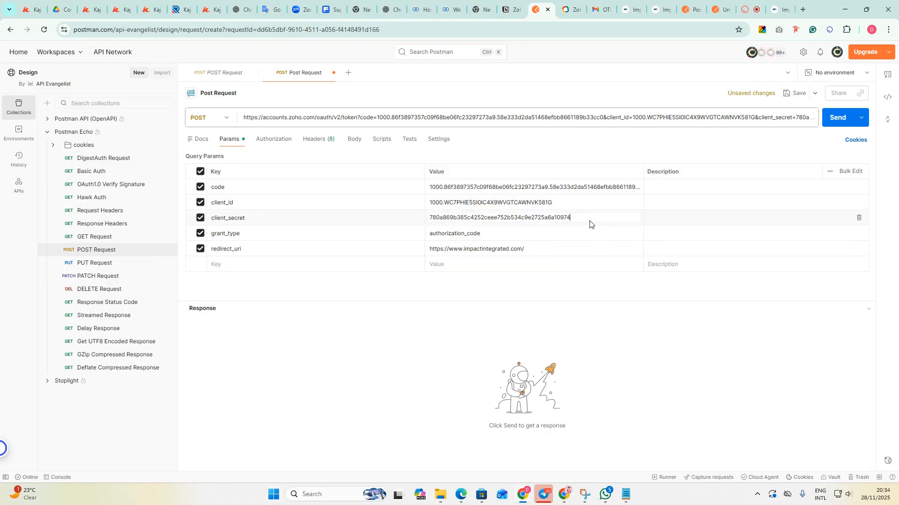
{"action": "left_click_drag", "start_coordinate": [589, 222], "coordinate": [413, 217]}
{"action": "key", "text": "super+v"}
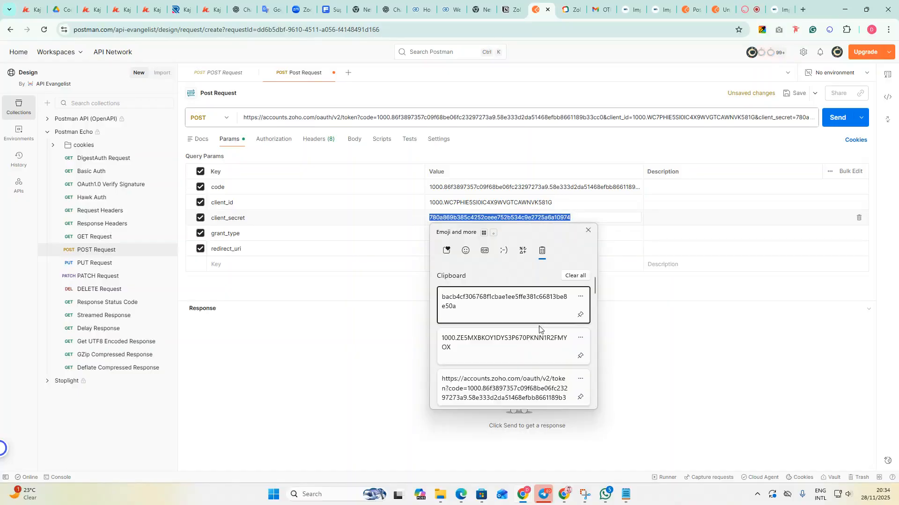
{"action": "left_click", "coordinate": [532, 311]}
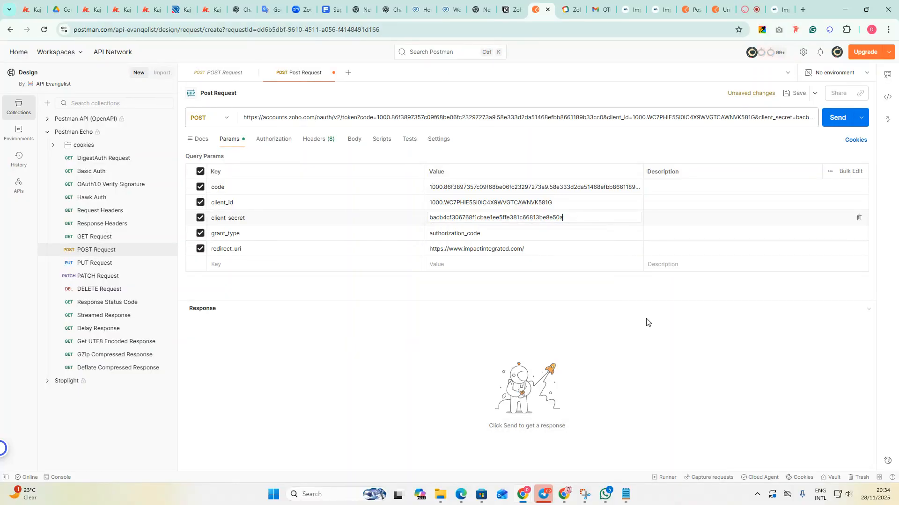
Replace the code parameter's value with the authorization code from the Notepad note and remove the trailing line break.
{"action": "left_click", "coordinate": [626, 495]}
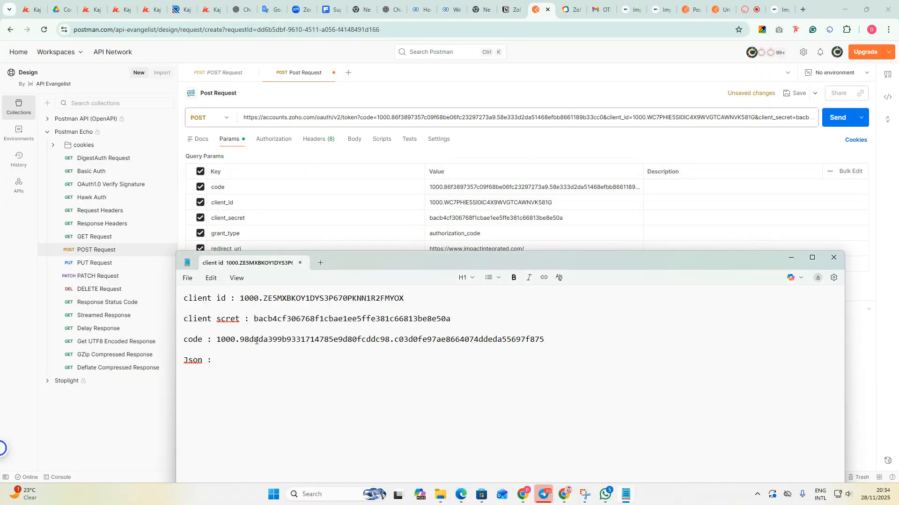
{"action": "left_click_drag", "start_coordinate": [218, 338], "coordinate": [548, 339]}
{"action": "key", "text": "ctrl+c"}
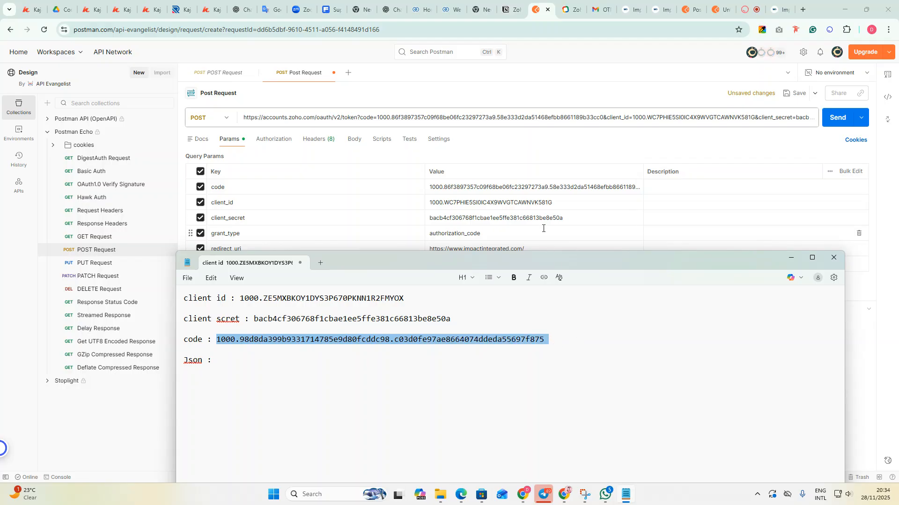
{"action": "left_click", "coordinate": [536, 190]}
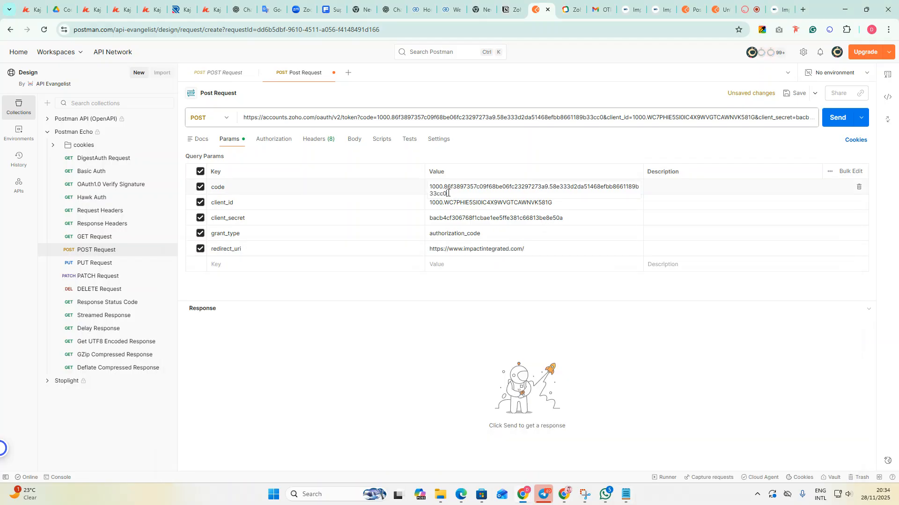
{"action": "key", "text": "ctrl+a"}
{"action": "key", "text": "ctrl+v"}
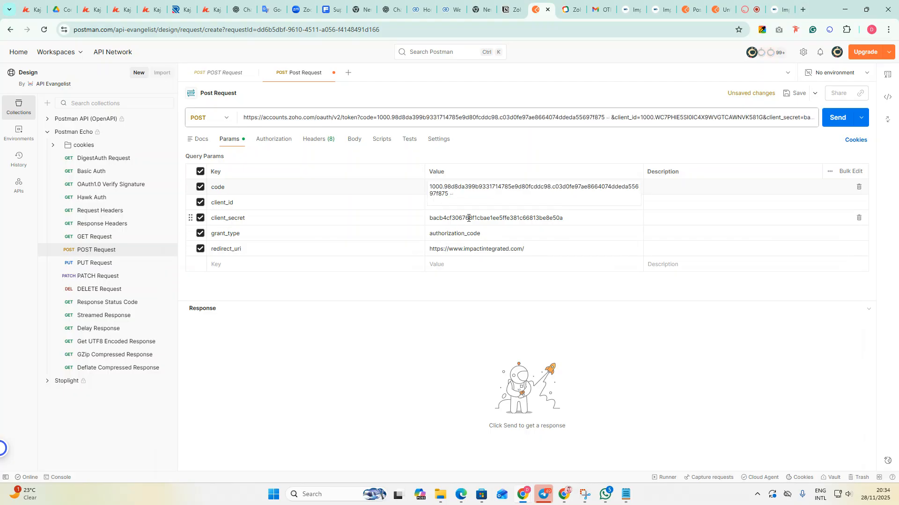
{"action": "key", "text": "BackSpace"}
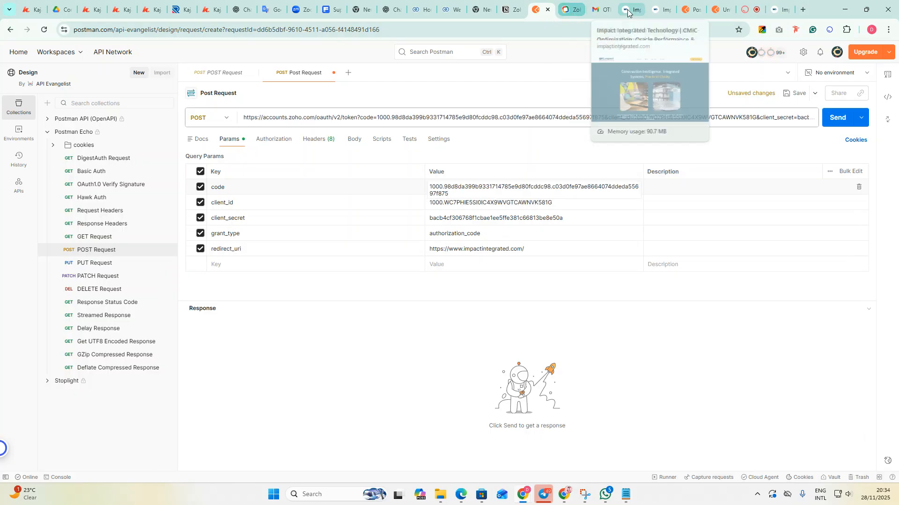
Compare the authorization code in the request and the Notepad note with the codes in the redirect pages' addresses.
{"action": "left_click", "coordinate": [661, 10]}
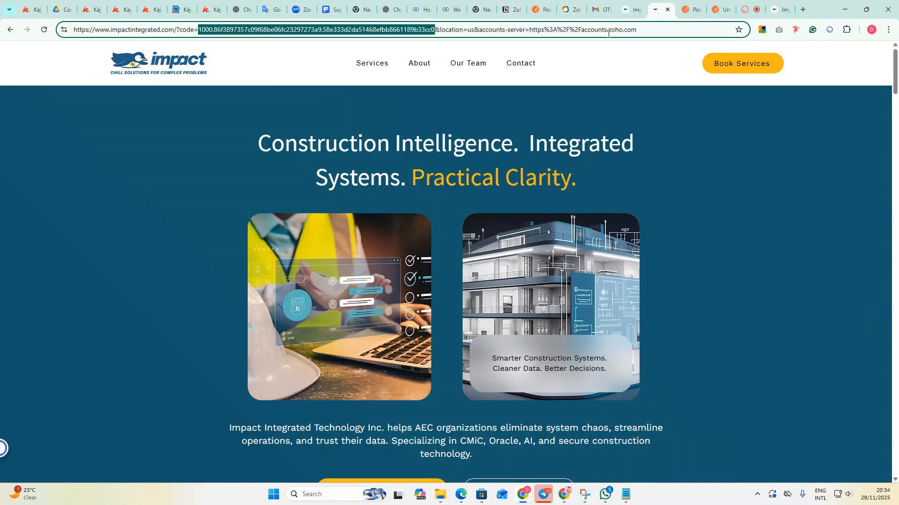
{"action": "left_click", "coordinate": [777, 11]}
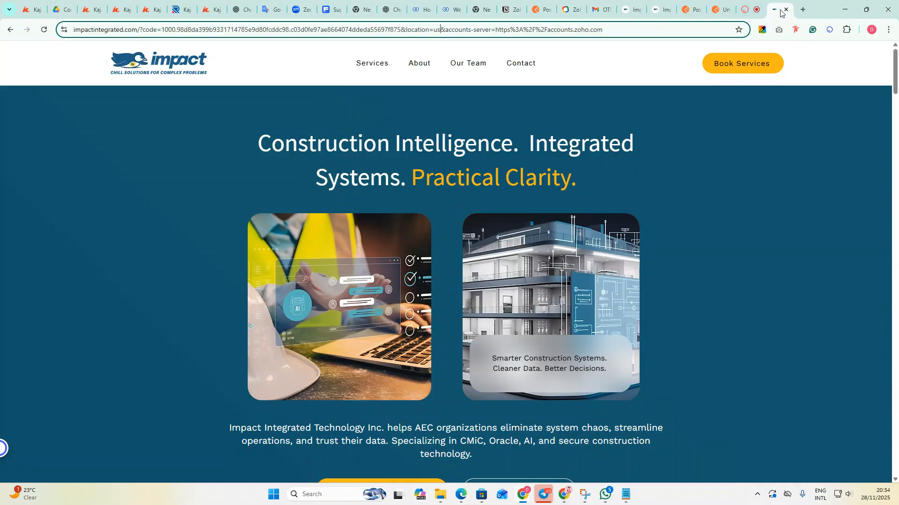
{"action": "left_click", "coordinate": [748, 14]}
{"action": "left_click", "coordinate": [721, 10]}
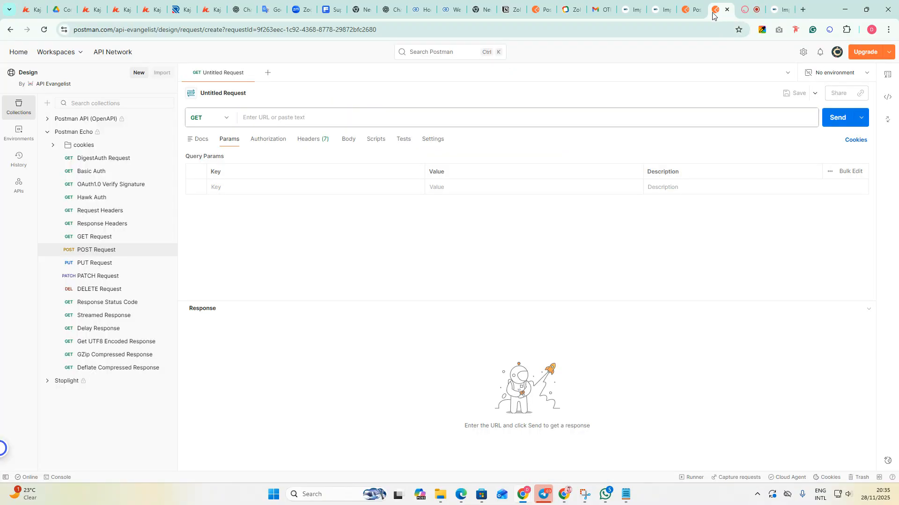
{"action": "left_click", "coordinate": [542, 10]}
{"action": "left_click", "coordinate": [635, 187]}
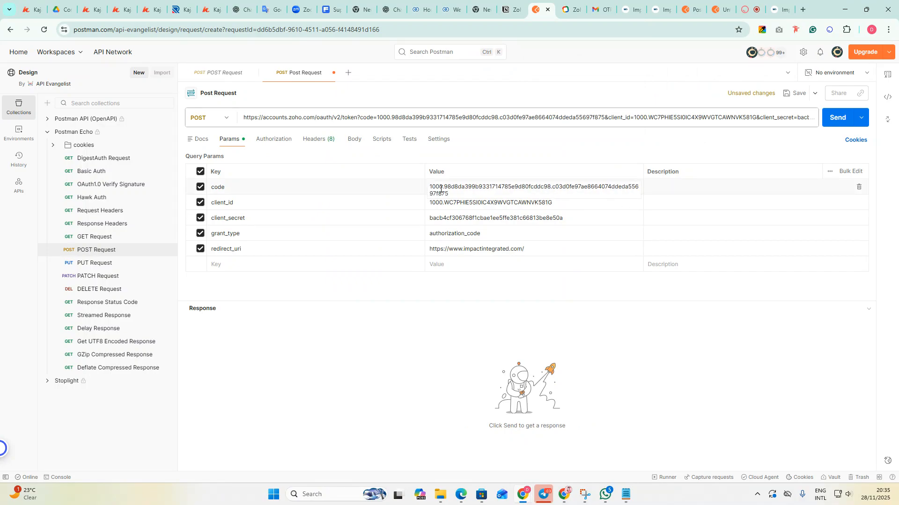
{"action": "left_click", "coordinate": [625, 496]}
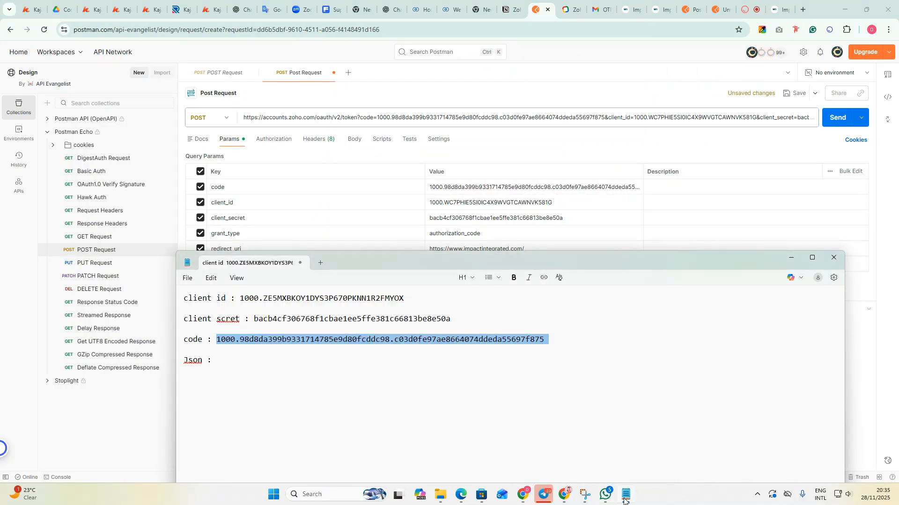
{"action": "left_click", "coordinate": [625, 497]}
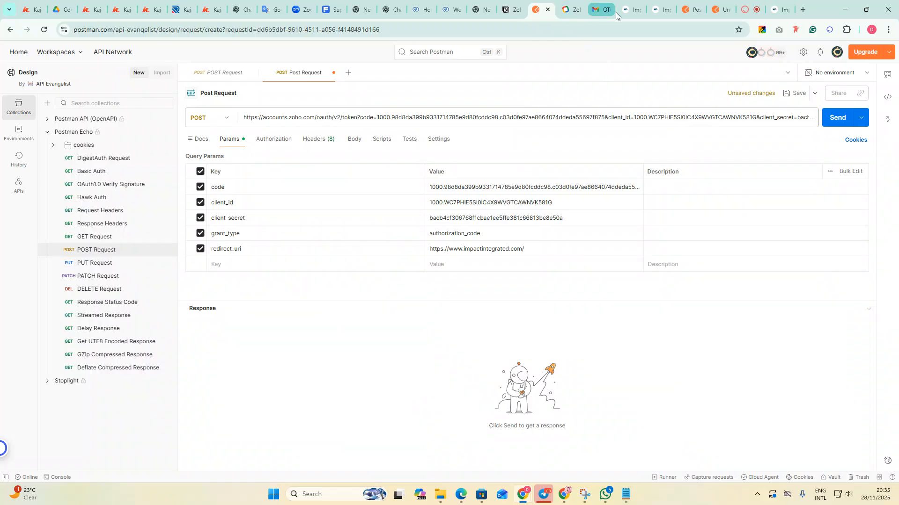
{"action": "left_click", "coordinate": [665, 11]}
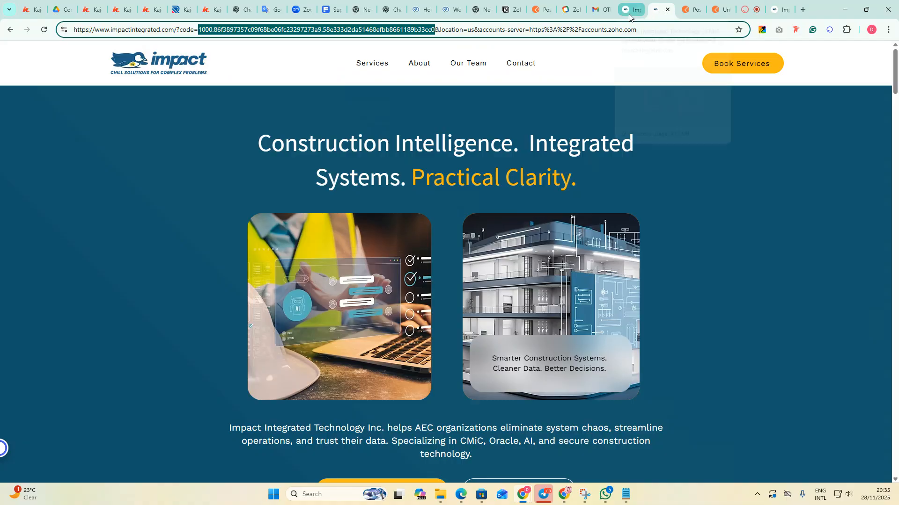
{"action": "left_click", "coordinate": [776, 12]}
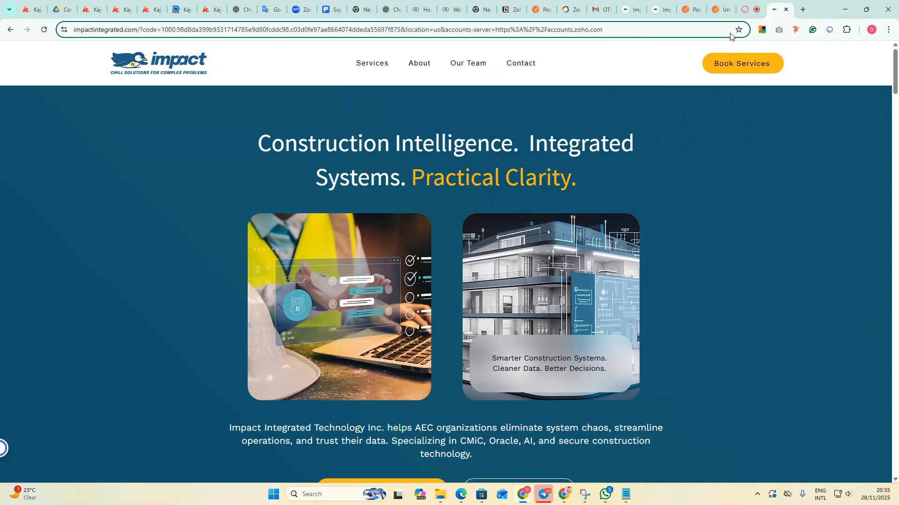
{"action": "left_click", "coordinate": [535, 14]}
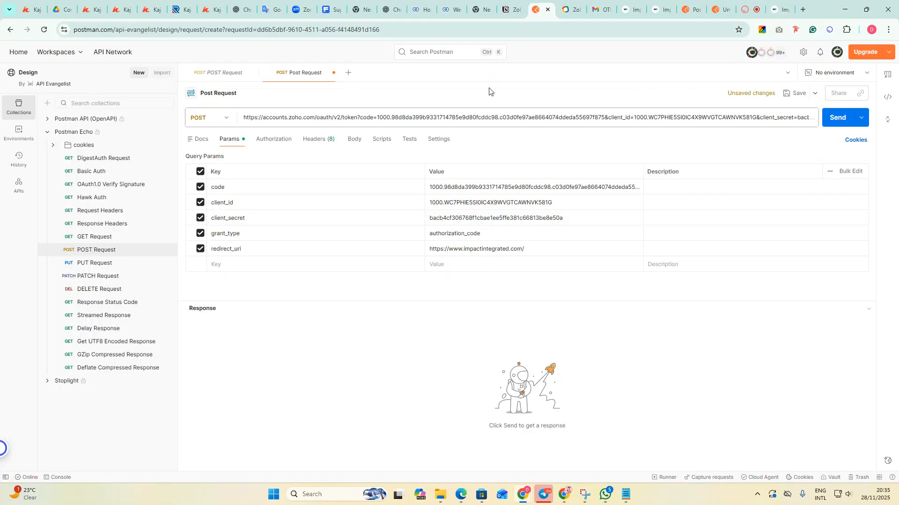
Check the query parameter values and send the token exchange POST request.
{"action": "left_click", "coordinate": [589, 189]}
{"action": "left_click", "coordinate": [573, 232]}
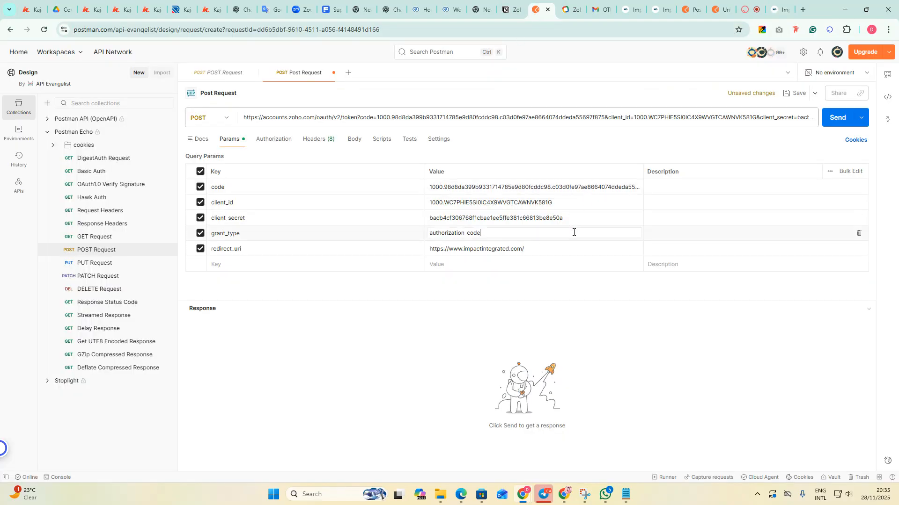
{"action": "left_click", "coordinate": [467, 289]}
{"action": "left_click_drag", "start_coordinate": [426, 187], "coordinate": [642, 242]}
{"action": "left_click", "coordinate": [681, 222]}
{"action": "left_click", "coordinate": [837, 119]}
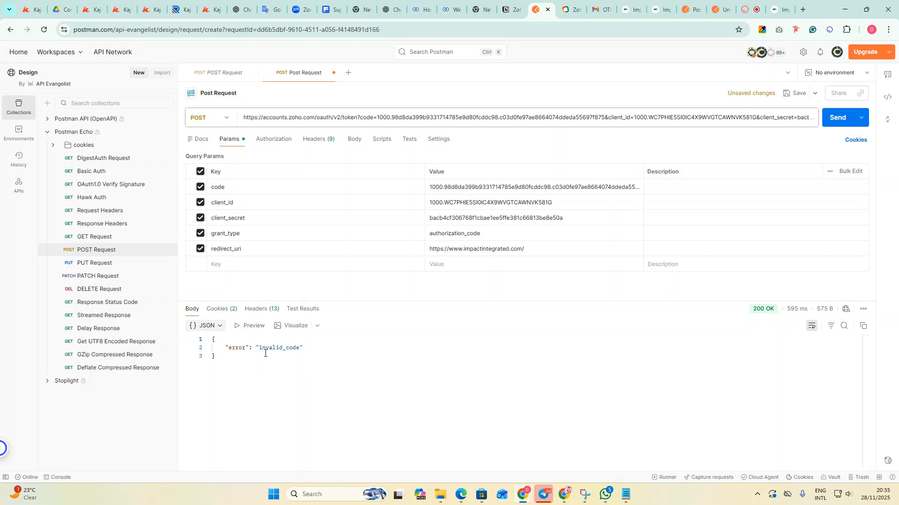
Examine the error in the response body and check the code parameter against the newest redirect page's address.
{"action": "left_click_drag", "start_coordinate": [311, 349], "coordinate": [247, 349]}
{"action": "left_click", "coordinate": [340, 358]}
{"action": "left_click", "coordinate": [632, 185]}
{"action": "left_click_drag", "start_coordinate": [447, 193], "coordinate": [410, 188]}
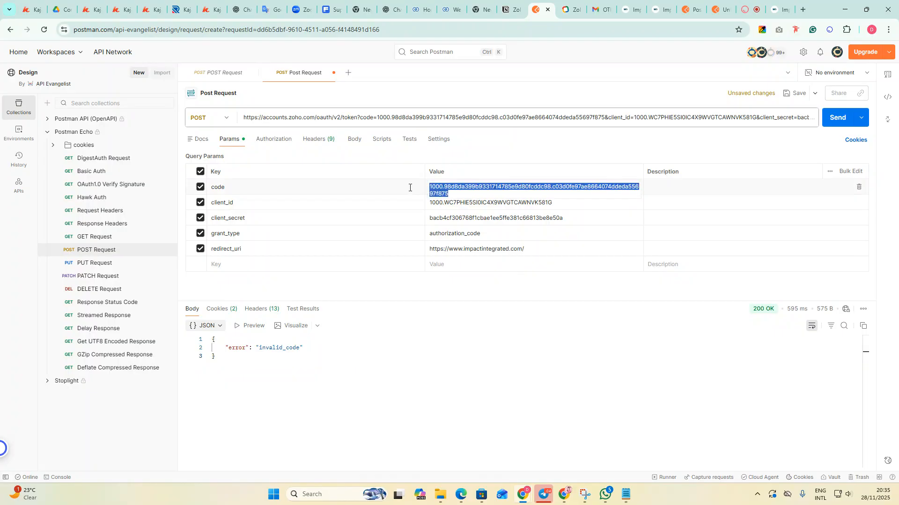
{"action": "left_click", "coordinate": [785, 14]}
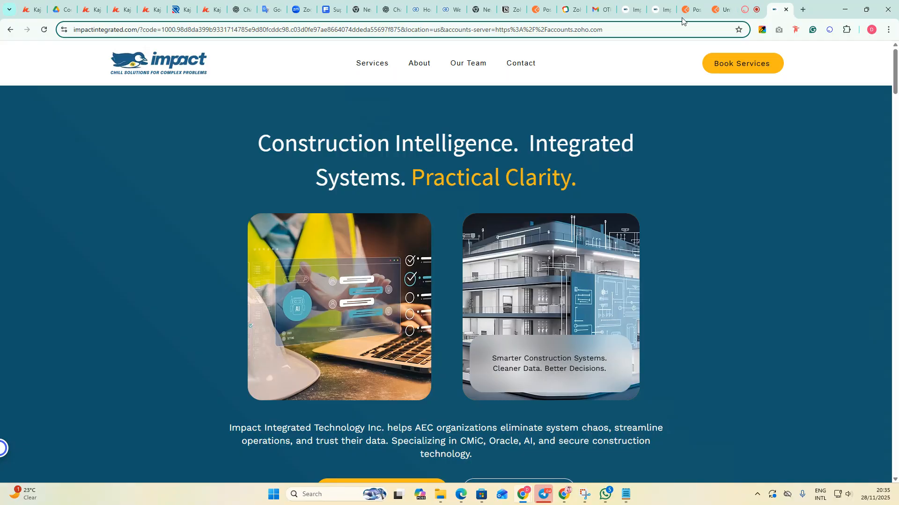
Close the outdated redirect page, the earlier Postman request page and the blank untitled Postman request page.
{"action": "left_click", "coordinate": [660, 10]}
{"action": "left_click", "coordinate": [667, 11]}
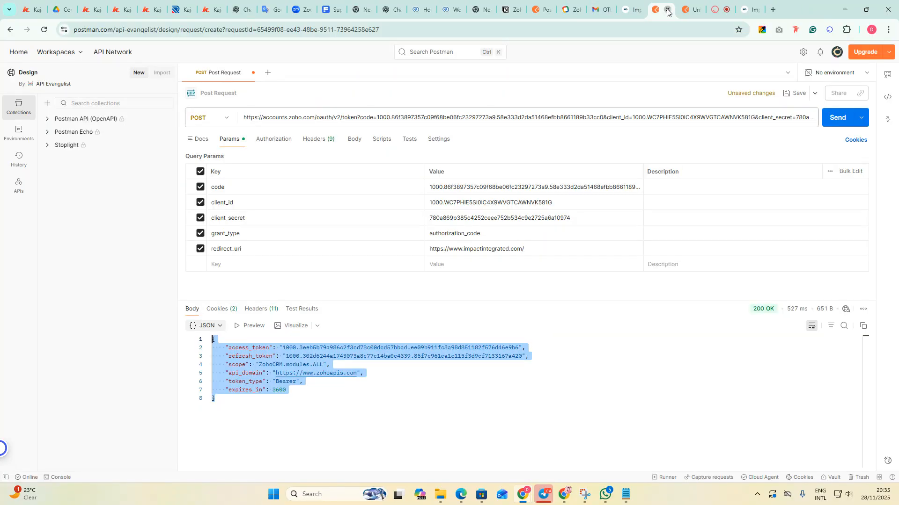
{"action": "left_click", "coordinate": [667, 10]}
{"action": "left_click", "coordinate": [491, 89]}
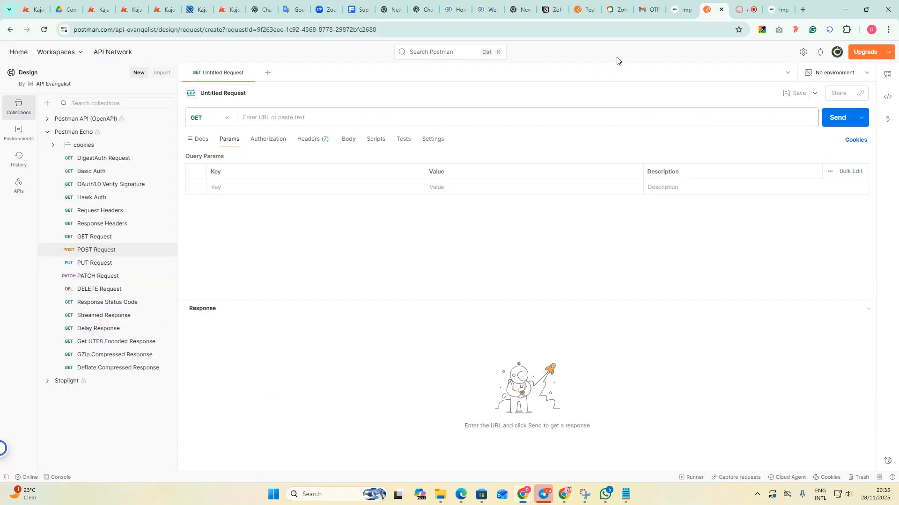
{"action": "left_click", "coordinate": [720, 11]}
Review the code in the newest redirect page's address and go back to the Zoho consent page for impact.
{"action": "left_click", "coordinate": [777, 11]}
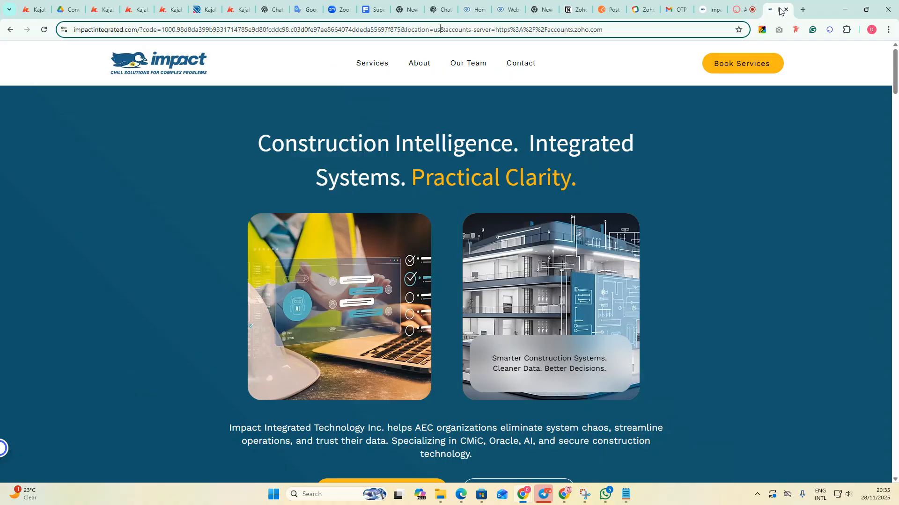
{"action": "left_click", "coordinate": [709, 10]}
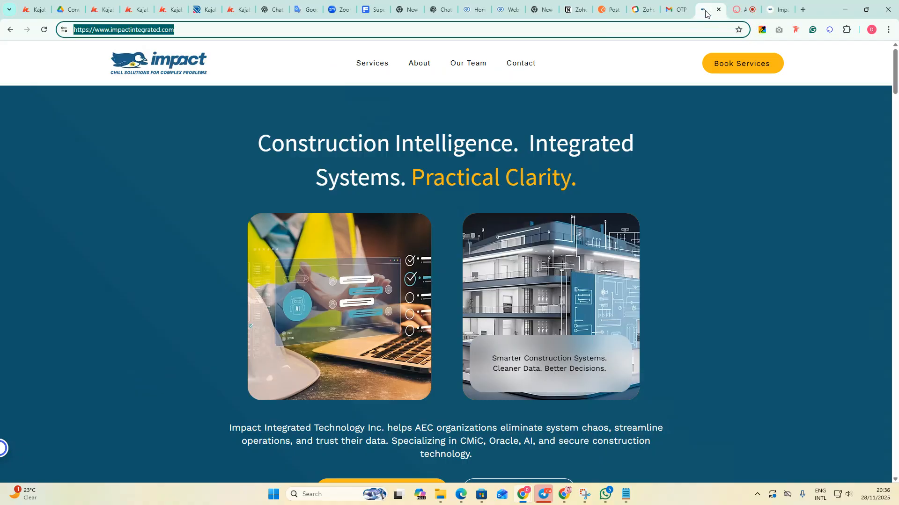
{"action": "left_click", "coordinate": [768, 17]}
{"action": "left_click", "coordinate": [698, 203]}
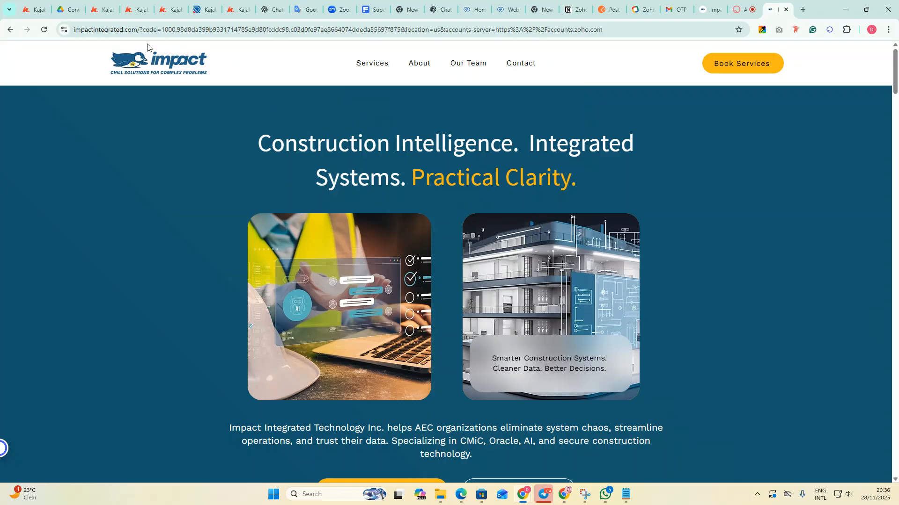
{"action": "left_click_drag", "start_coordinate": [161, 30], "coordinate": [400, 23]}
{"action": "left_click", "coordinate": [189, 145]}
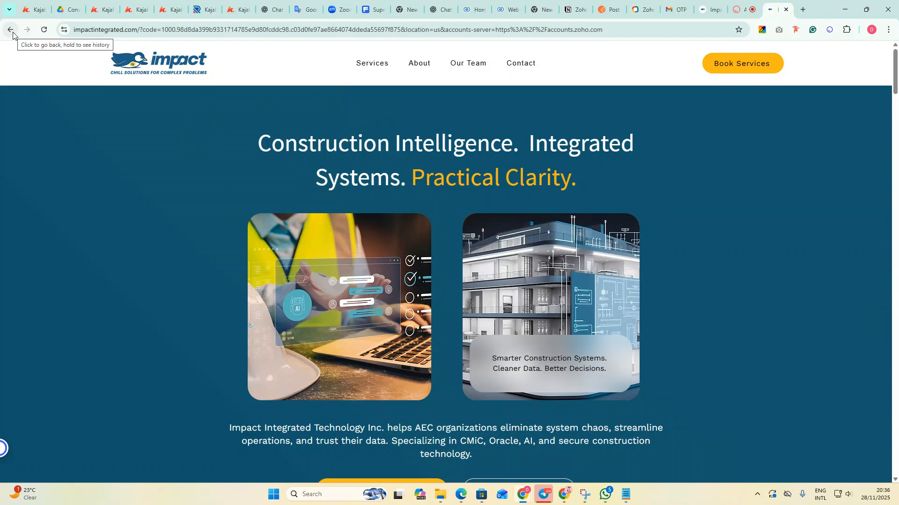
{"action": "left_click_drag", "start_coordinate": [162, 29], "coordinate": [239, 29]}
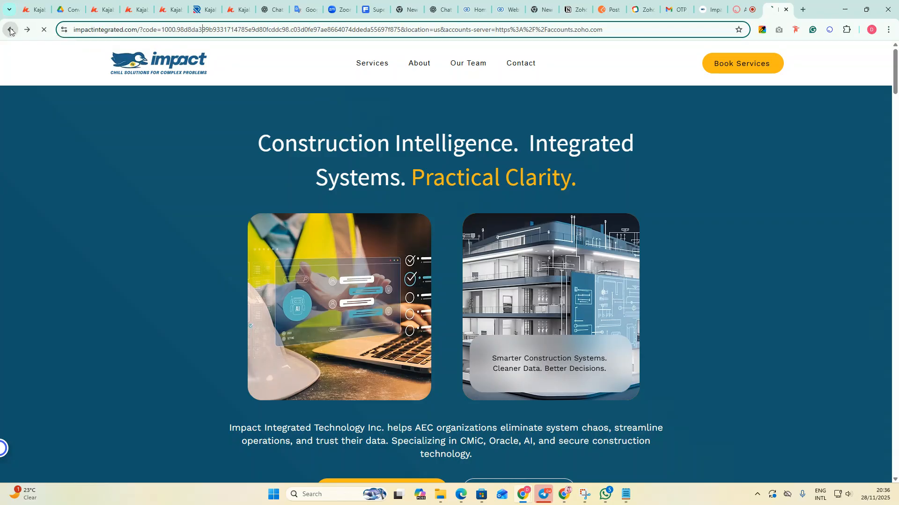
{"action": "left_click", "coordinate": [11, 30]}
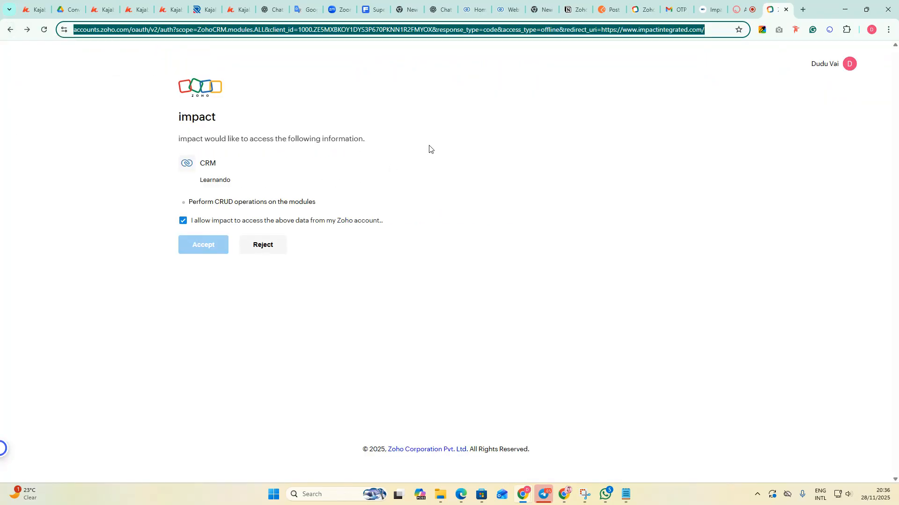
Reload the Zoho consent page and grant impact access to the CRM data.
{"action": "left_click", "coordinate": [493, 128]}
{"action": "left_click", "coordinate": [719, 29]}
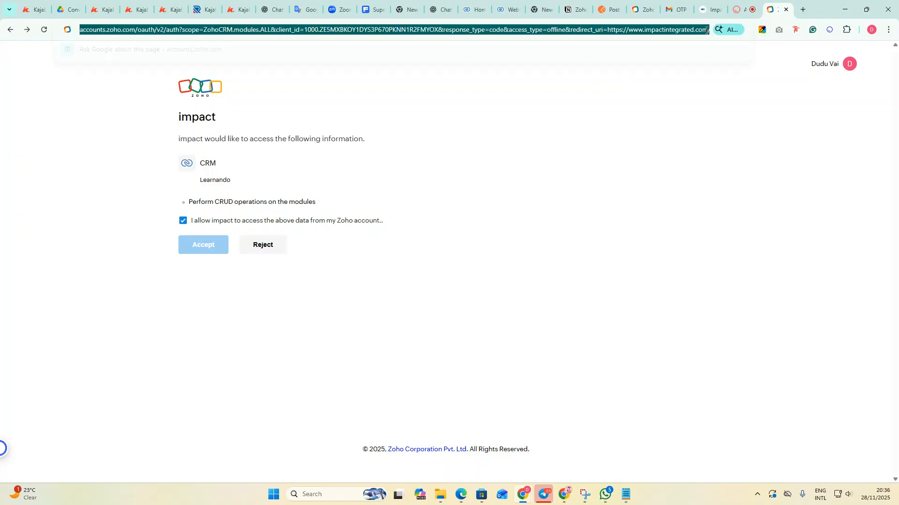
{"action": "key", "text": "Return"}
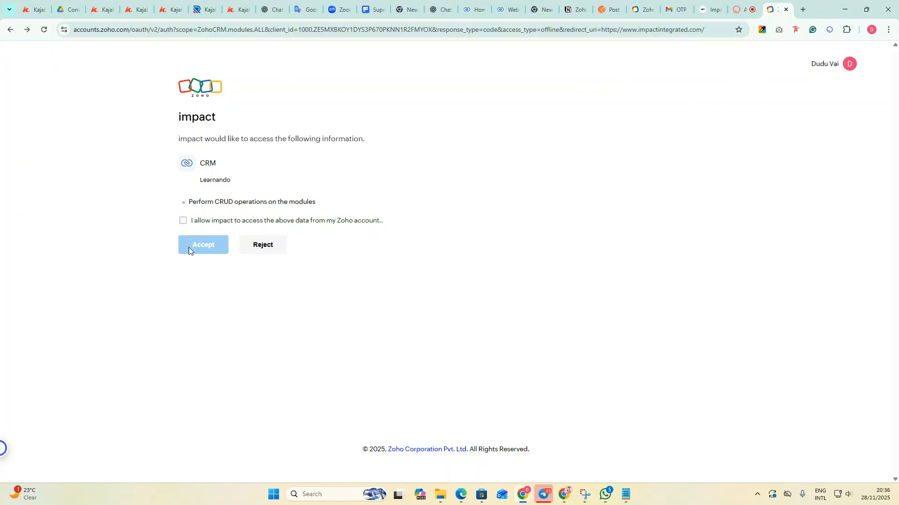
{"action": "left_click", "coordinate": [183, 221]}
{"action": "left_click", "coordinate": [214, 250]}
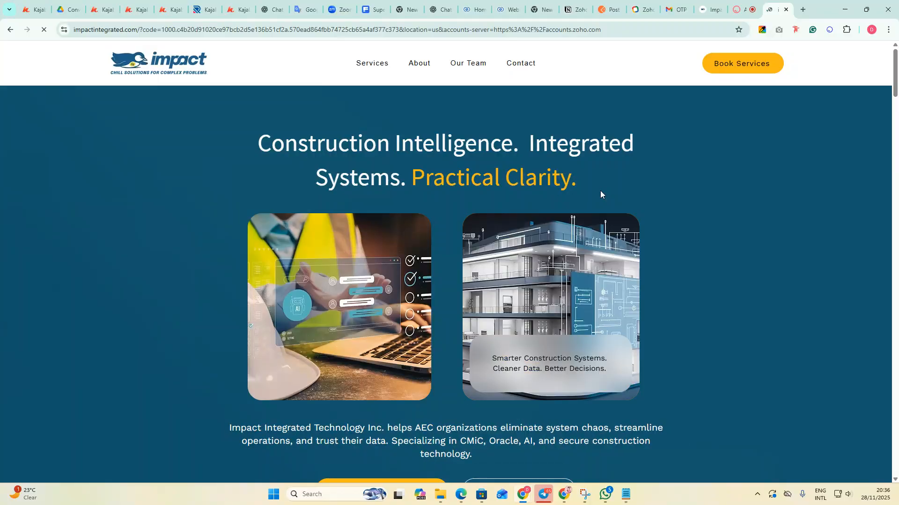
Replace the Postman request's code parameter with the authorization code from the redirect page's address and send the POST request.
{"action": "left_click", "coordinate": [162, 29]}
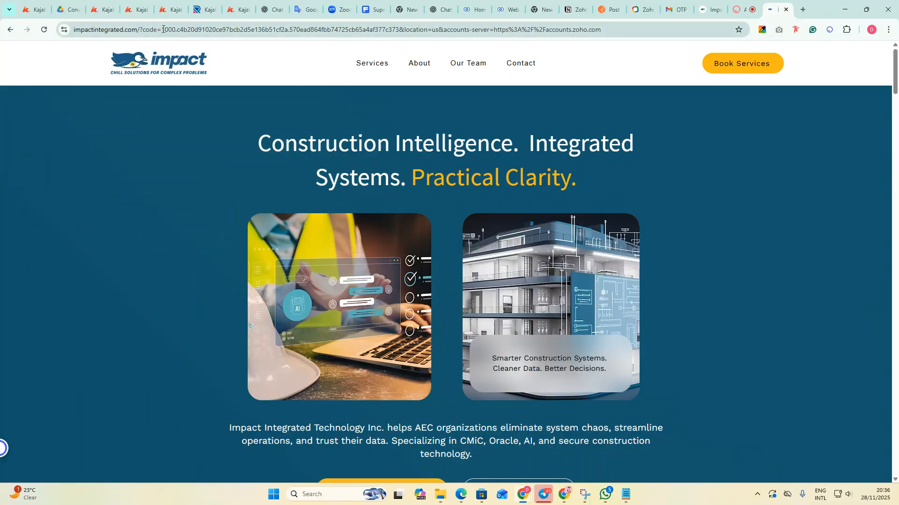
{"action": "left_click_drag", "start_coordinate": [162, 29], "coordinate": [398, 32]}
{"action": "key", "text": "ctrl+c"}
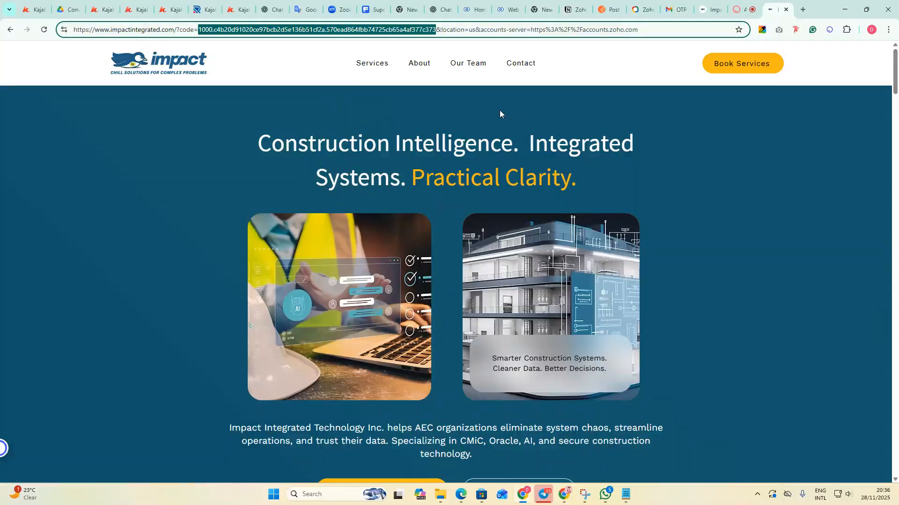
{"action": "left_click", "coordinate": [609, 9]}
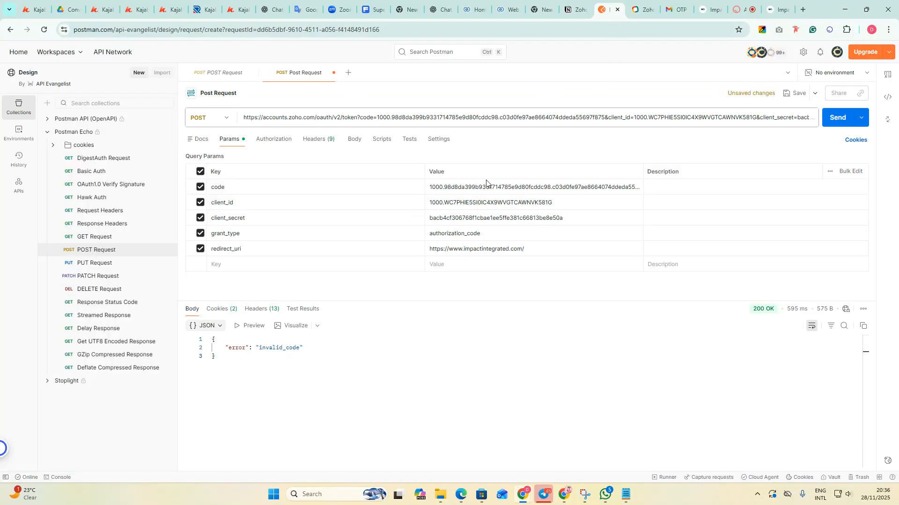
{"action": "left_click", "coordinate": [445, 187]}
{"action": "key", "text": "ctrl+a"}
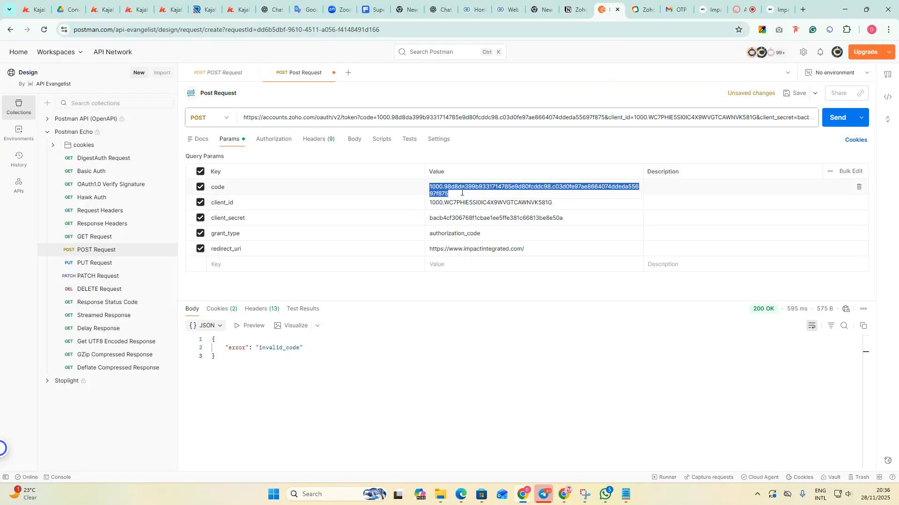
{"action": "key", "text": "ctrl+v"}
{"action": "left_click", "coordinate": [411, 367]}
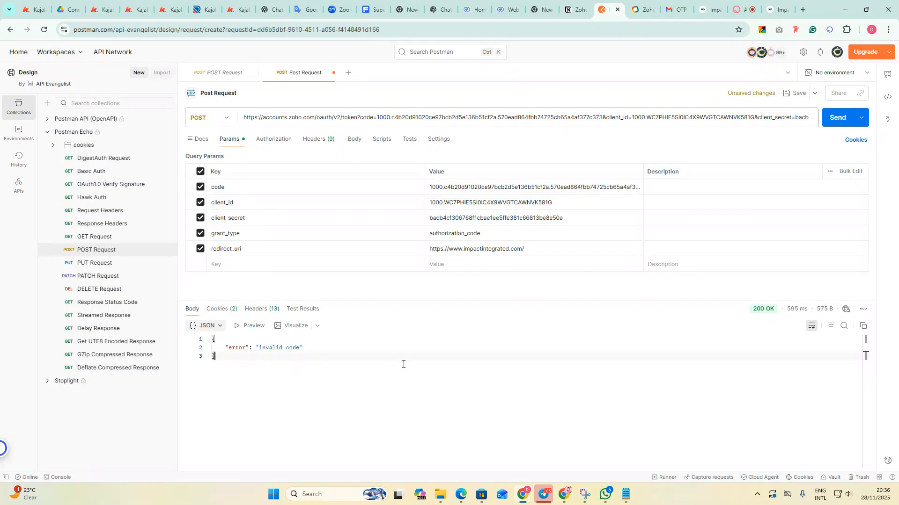
{"action": "left_click", "coordinate": [841, 119]}
Replace the client_id parameter's value with the client ID saved in the Notepad notes.
{"action": "left_click", "coordinate": [622, 489]}
{"action": "left_click", "coordinate": [275, 305]}
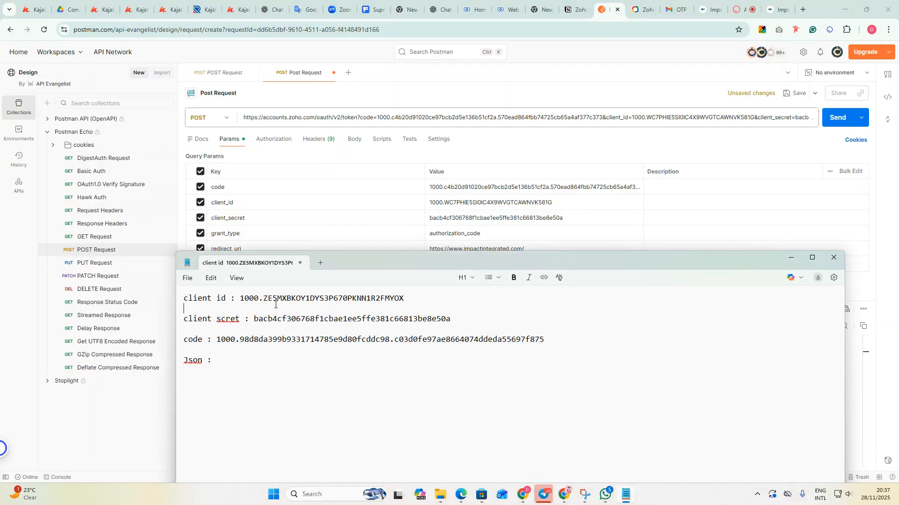
{"action": "left_click_drag", "start_coordinate": [411, 296], "coordinate": [239, 298]}
{"action": "key", "text": "ctrl+c"}
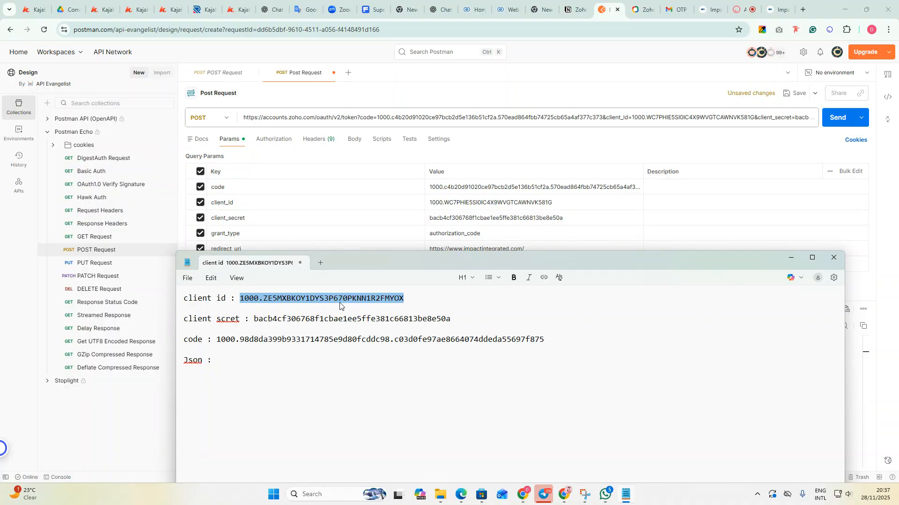
{"action": "left_click", "coordinate": [190, 202]}
{"action": "left_click_drag", "start_coordinate": [567, 201], "coordinate": [427, 203]}
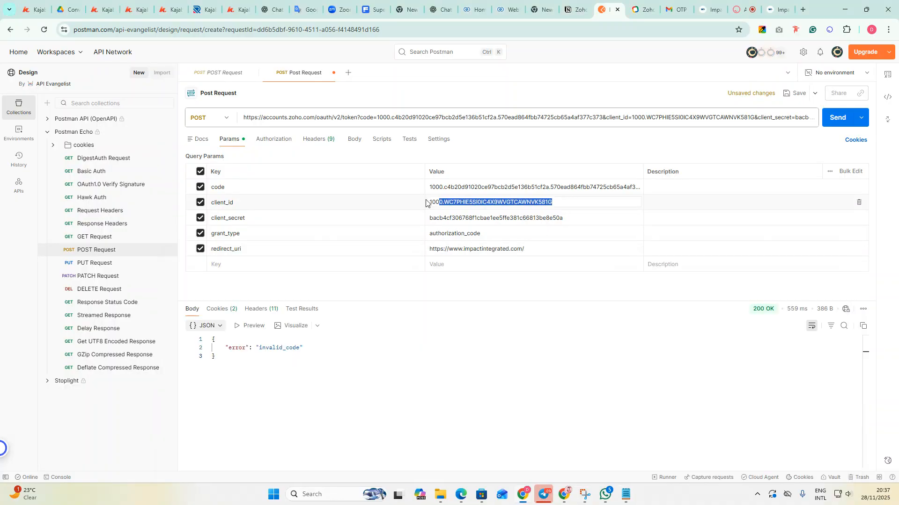
{"action": "key", "text": "ctrl+v"}
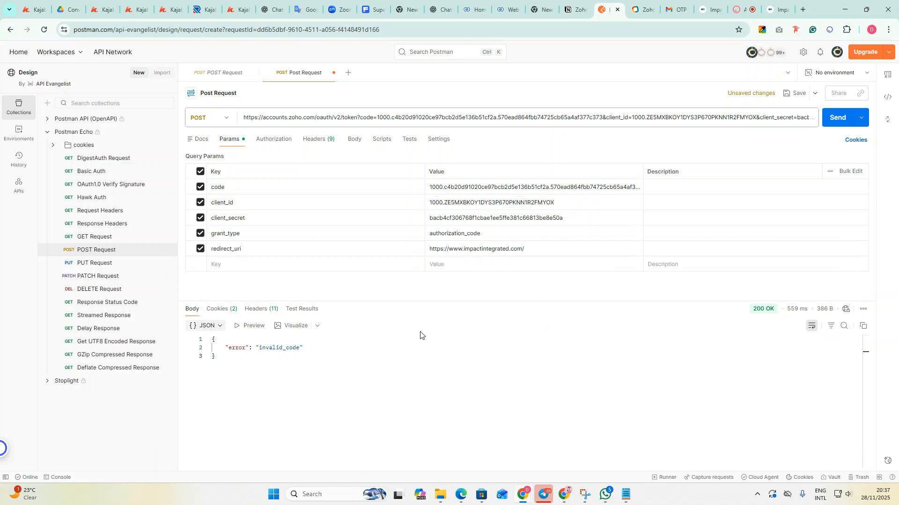
{"action": "left_click", "coordinate": [353, 345]}
Check the code parameter's value against the authorization code in the redirect page's address.
{"action": "left_click", "coordinate": [570, 203]}
{"action": "left_click", "coordinate": [593, 187]}
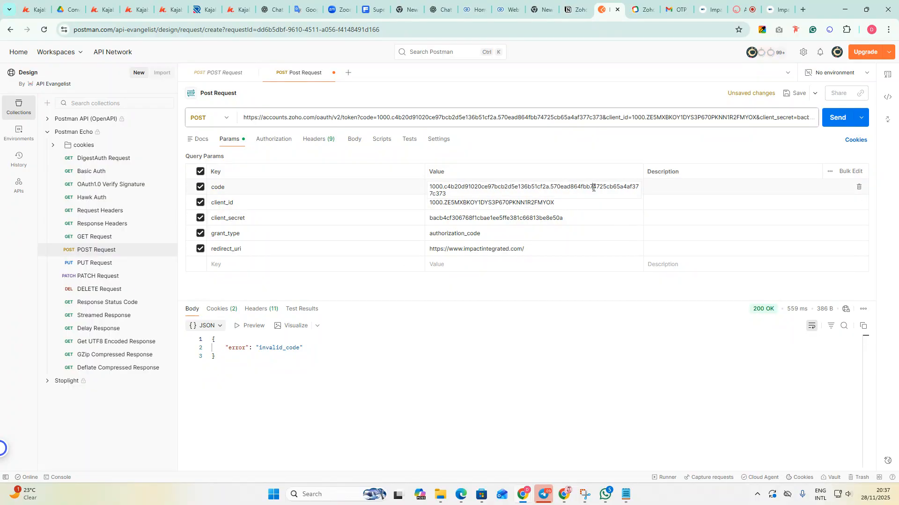
{"action": "key", "text": "ctrl+a"}
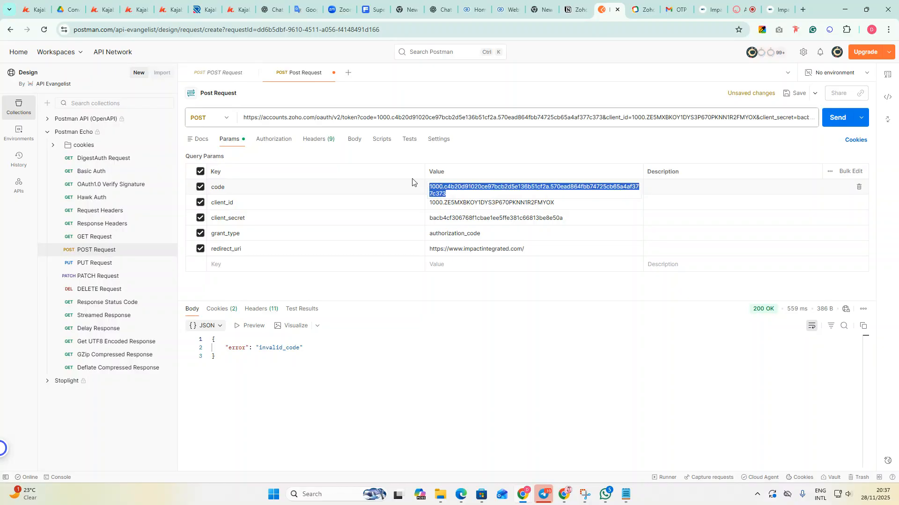
{"action": "key", "text": "ctrl+9"}
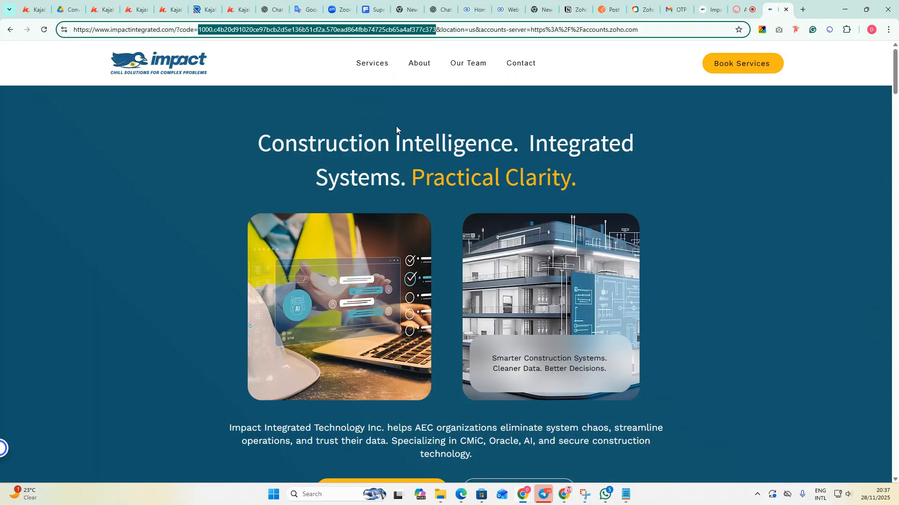
{"action": "left_click", "coordinate": [262, 123]}
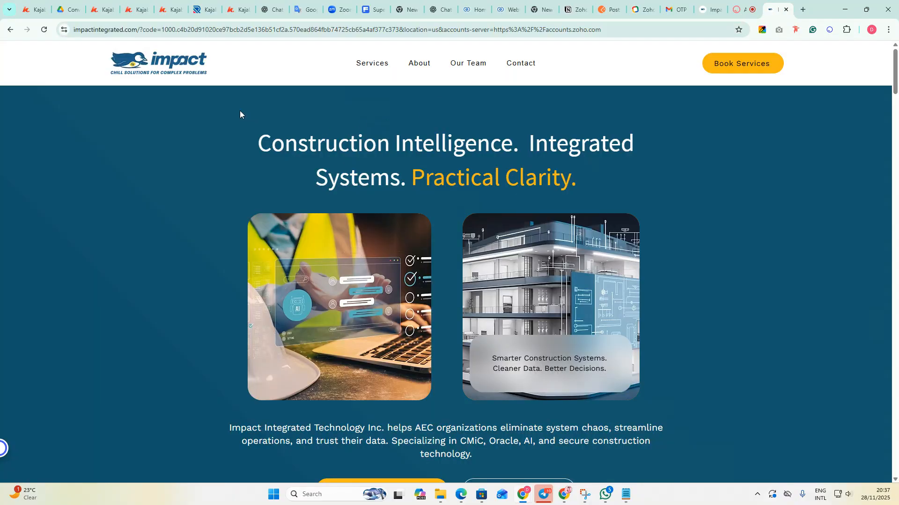
Go back to the Zoho consent page, reload it and accept impact's access to the CRM data again.
{"action": "left_click", "coordinate": [10, 30]}
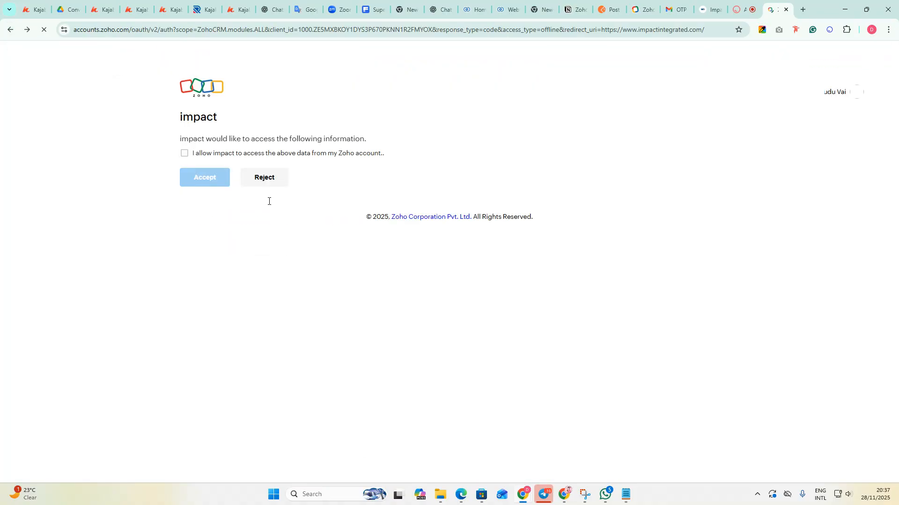
{"action": "left_click", "coordinate": [594, 30]}
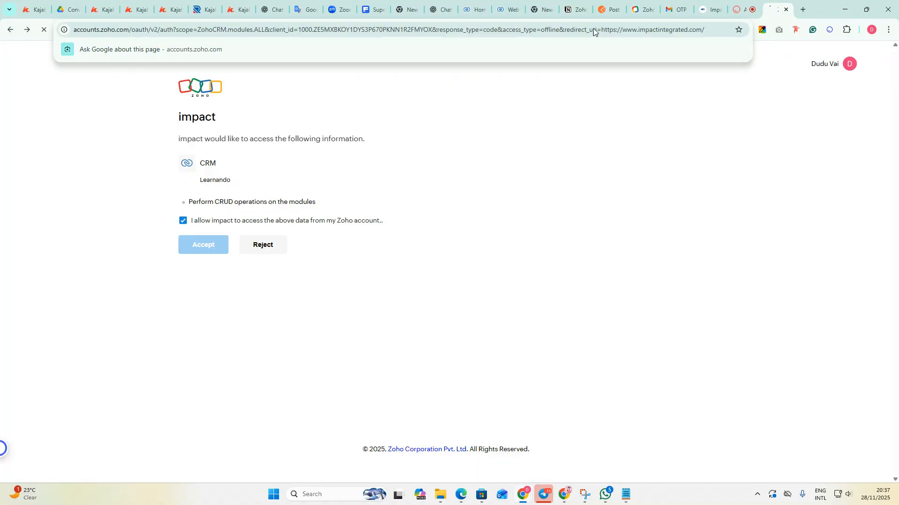
{"action": "key", "text": "Return"}
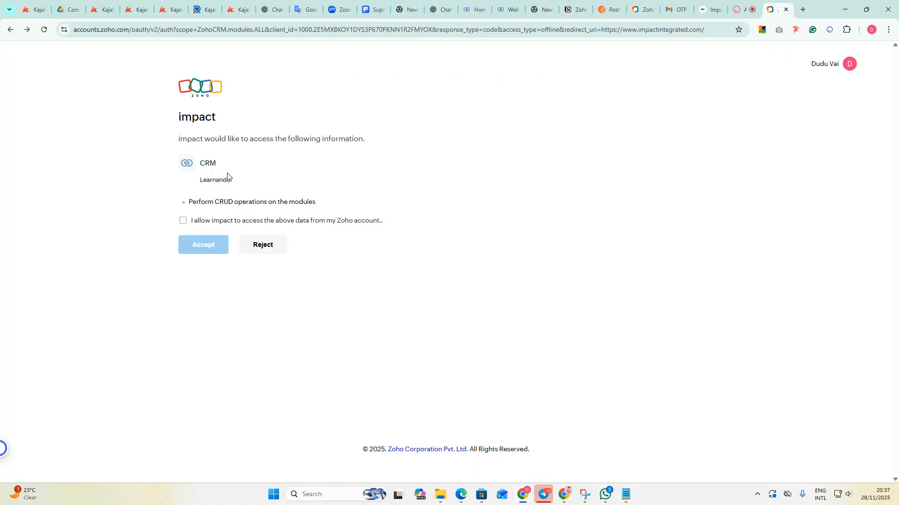
{"action": "left_click", "coordinate": [183, 222]}
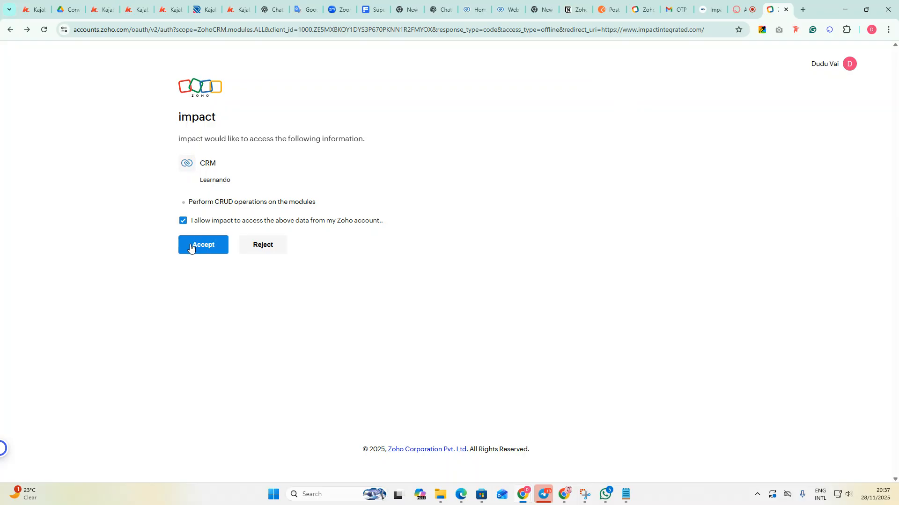
{"action": "left_click", "coordinate": [193, 245]}
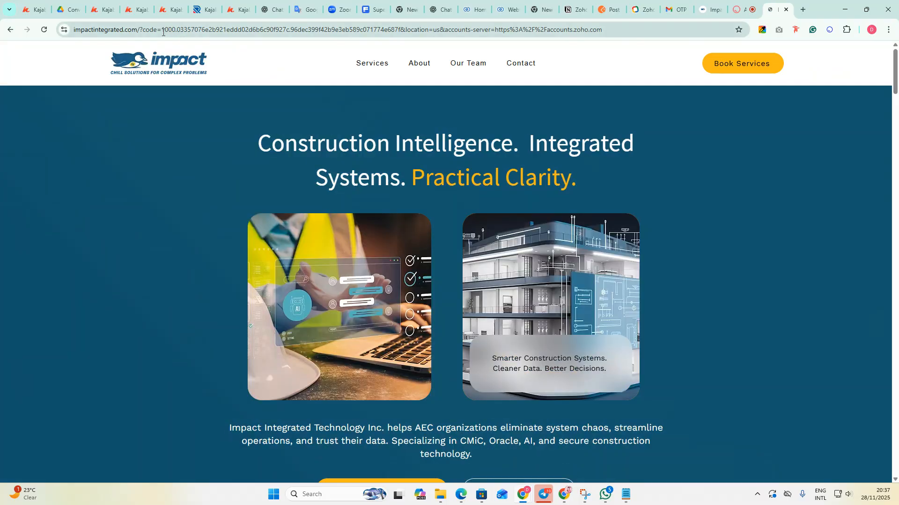
Put the newly issued authorization code from the redirect address into Postman's code parameter and send the token exchange request.
{"action": "left_click_drag", "start_coordinate": [253, 29], "coordinate": [436, 31]}
{"action": "key", "text": "ctrl+c"}
{"action": "left_click", "coordinate": [204, 29]}
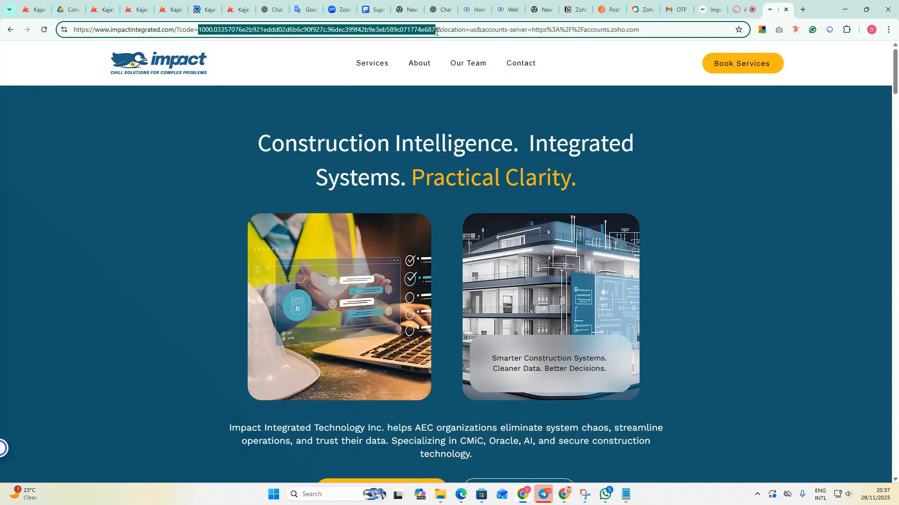
{"action": "mouse_move", "coordinate": [463, 94]}
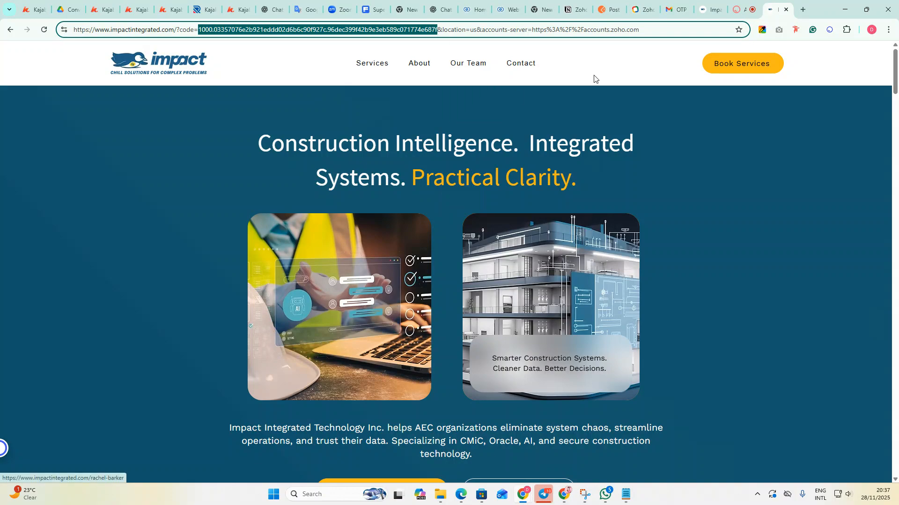
{"action": "left_click", "coordinate": [607, 9]}
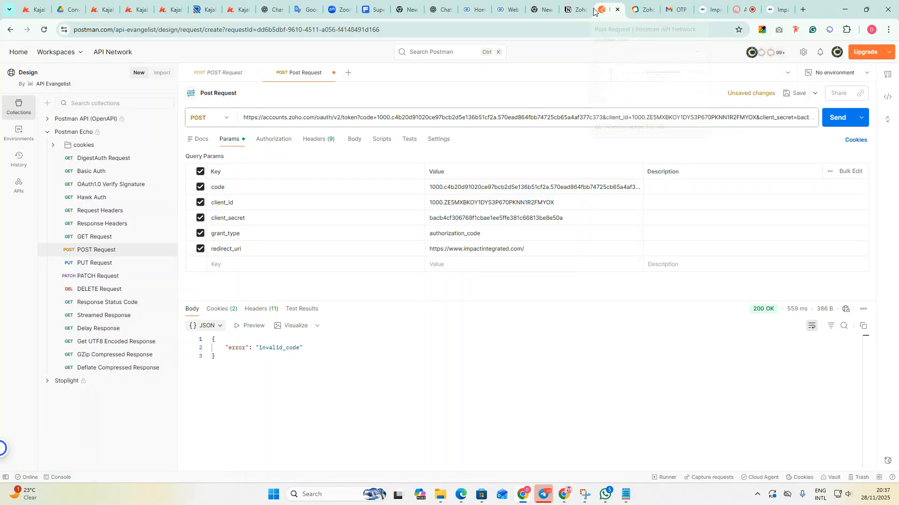
{"action": "left_click", "coordinate": [445, 187]}
{"action": "key", "text": "ctrl+a"}
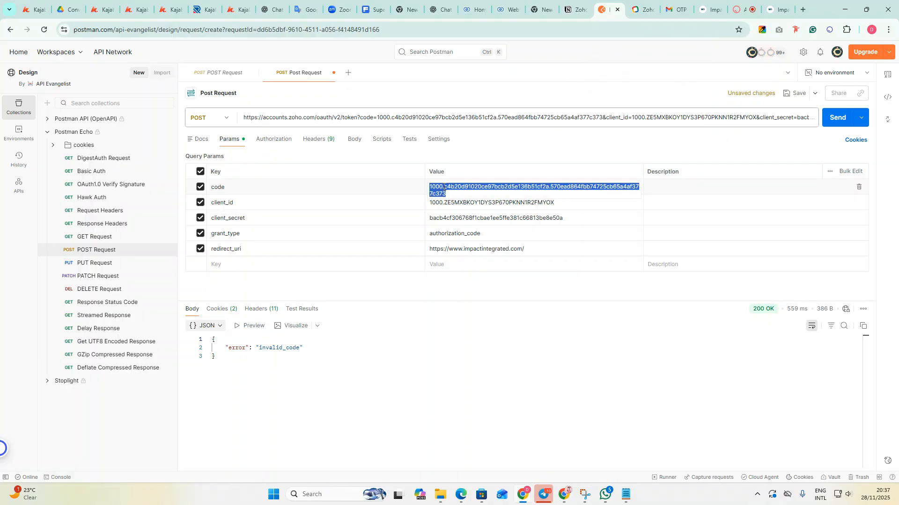
{"action": "key", "text": "ctrl+v"}
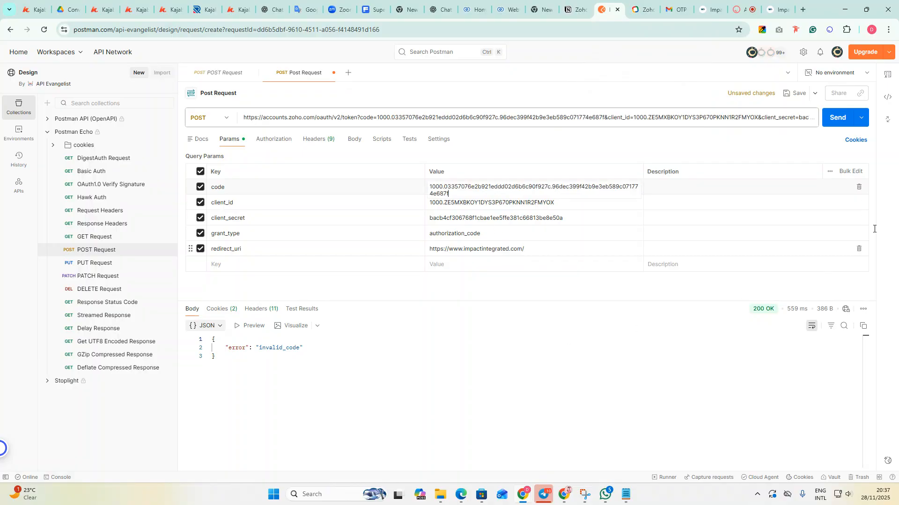
{"action": "left_click", "coordinate": [846, 123]}
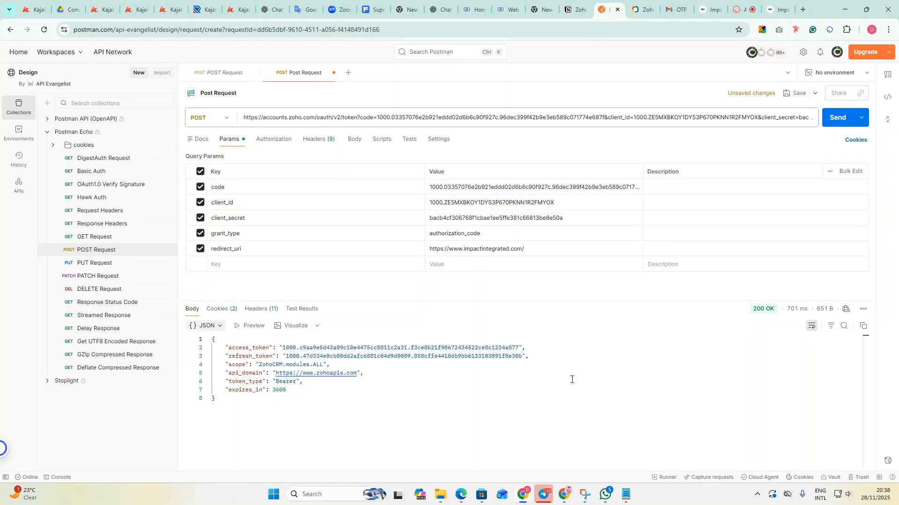
Copy the complete JSON token response into the Notepad notes after the Json label.
{"action": "left_click_drag", "start_coordinate": [286, 394], "coordinate": [200, 341]}
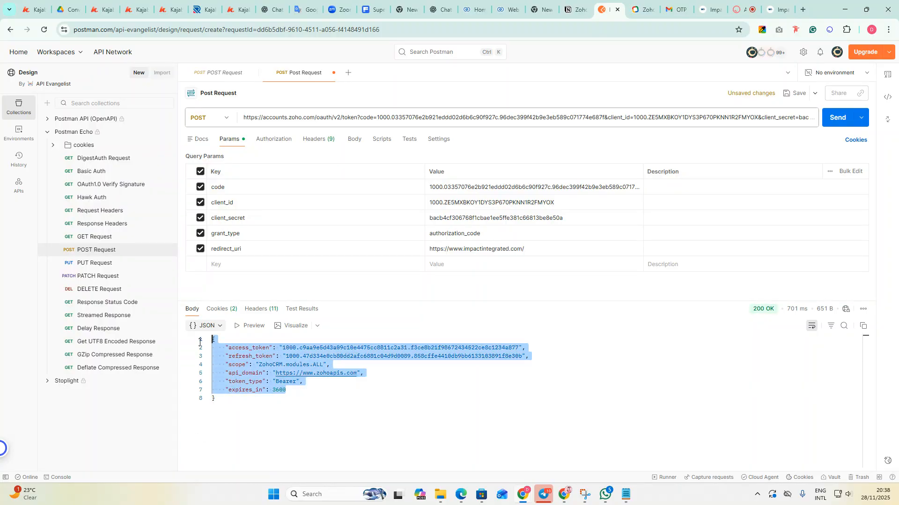
{"action": "left_click", "coordinate": [341, 396]}
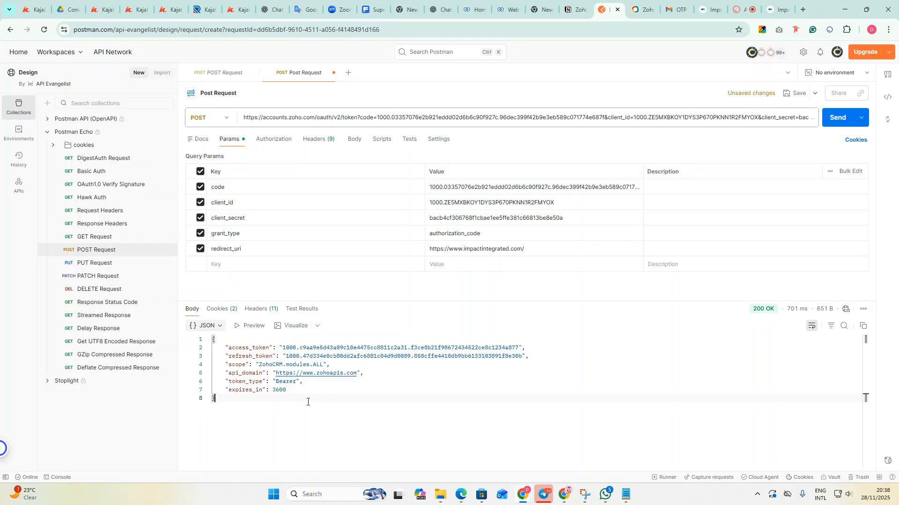
{"action": "left_click_drag", "start_coordinate": [226, 403], "coordinate": [204, 341]}
{"action": "key", "text": "ctrl+c"}
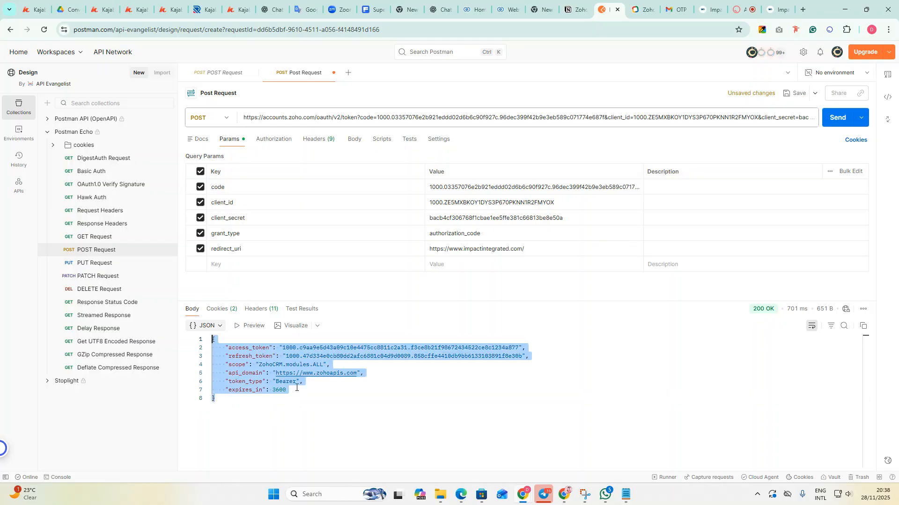
{"action": "left_click", "coordinate": [626, 495]}
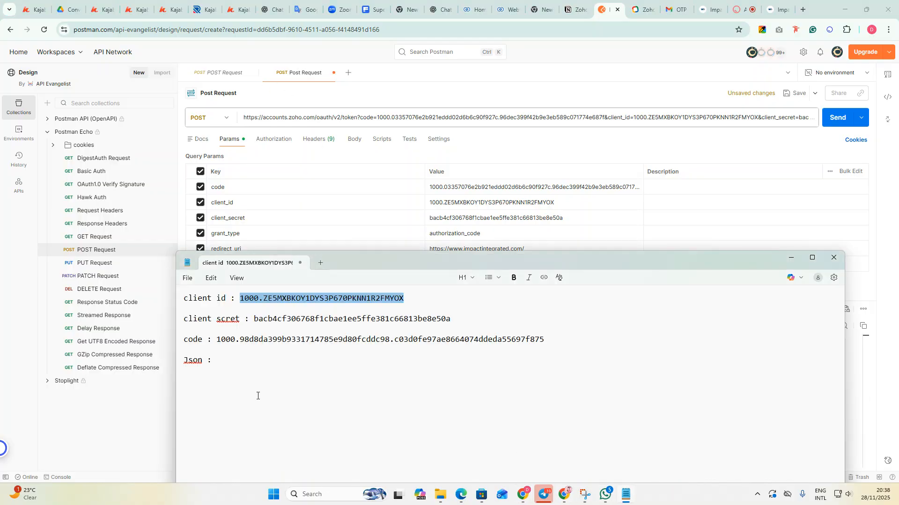
{"action": "left_click", "coordinate": [249, 365]}
{"action": "key", "text": "ctrl+v"}
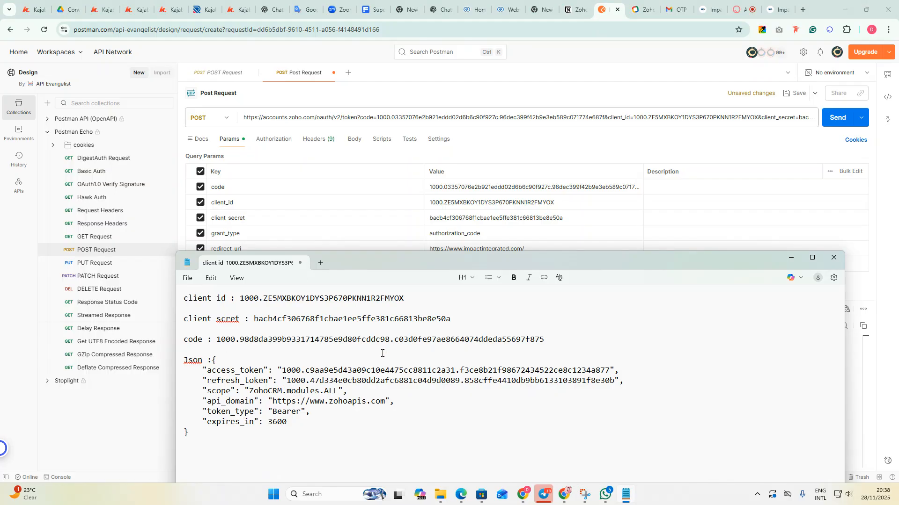
Review the saved client ID, client secret, code and JSON response in the notes, then open the Activity page.
{"action": "left_click_drag", "start_coordinate": [479, 263], "coordinate": [460, 180]}
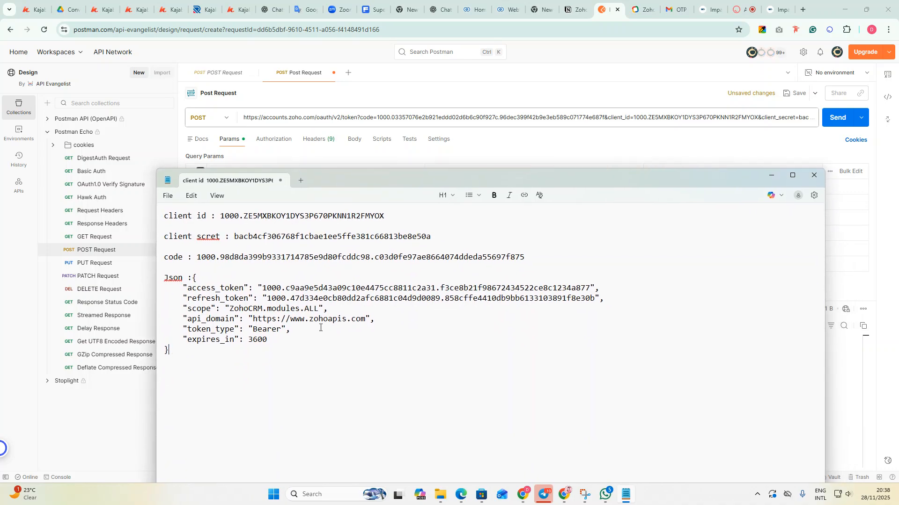
{"action": "left_click_drag", "start_coordinate": [197, 366], "coordinate": [158, 216]}
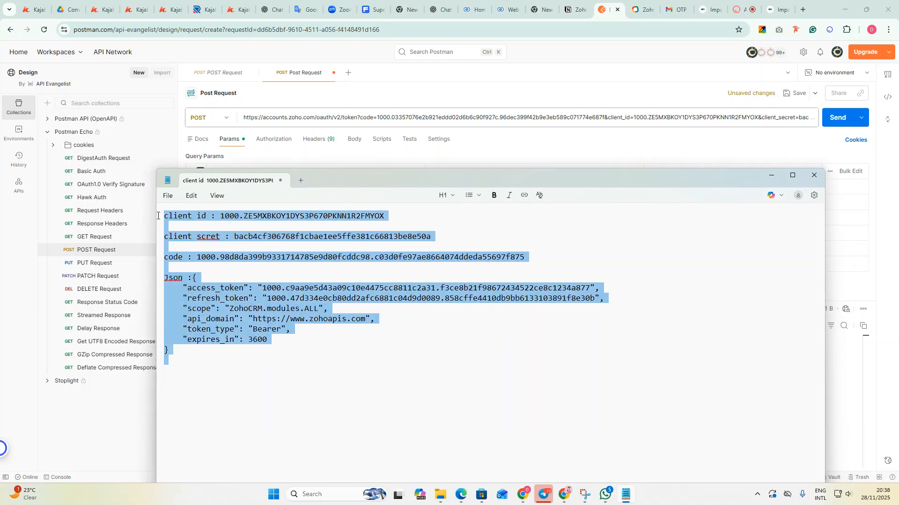
{"action": "left_click", "coordinate": [512, 378]}
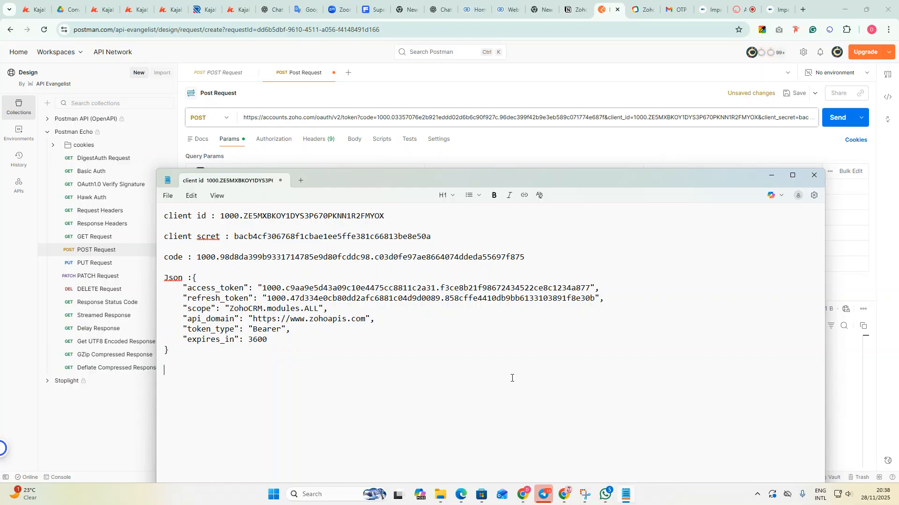
{"action": "left_click_drag", "start_coordinate": [228, 376], "coordinate": [164, 215]}
{"action": "left_click", "coordinate": [403, 414]}
{"action": "left_click", "coordinate": [743, 10]}
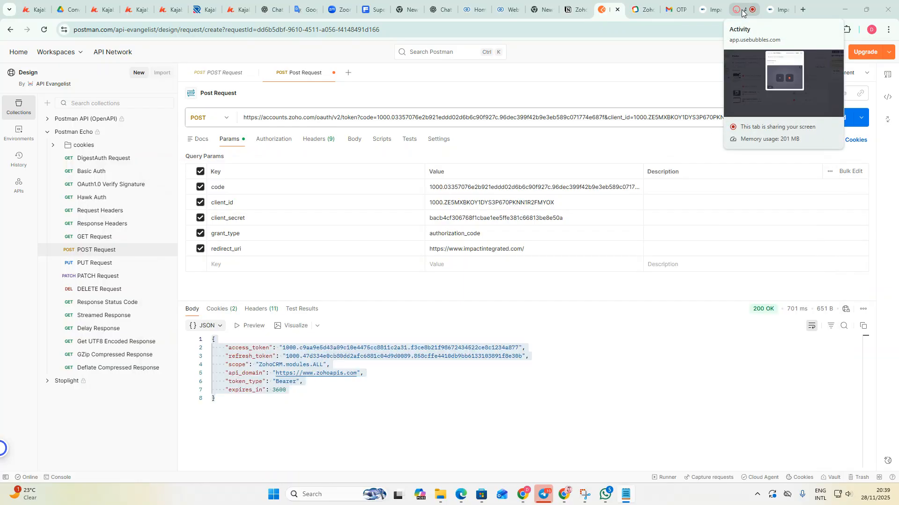